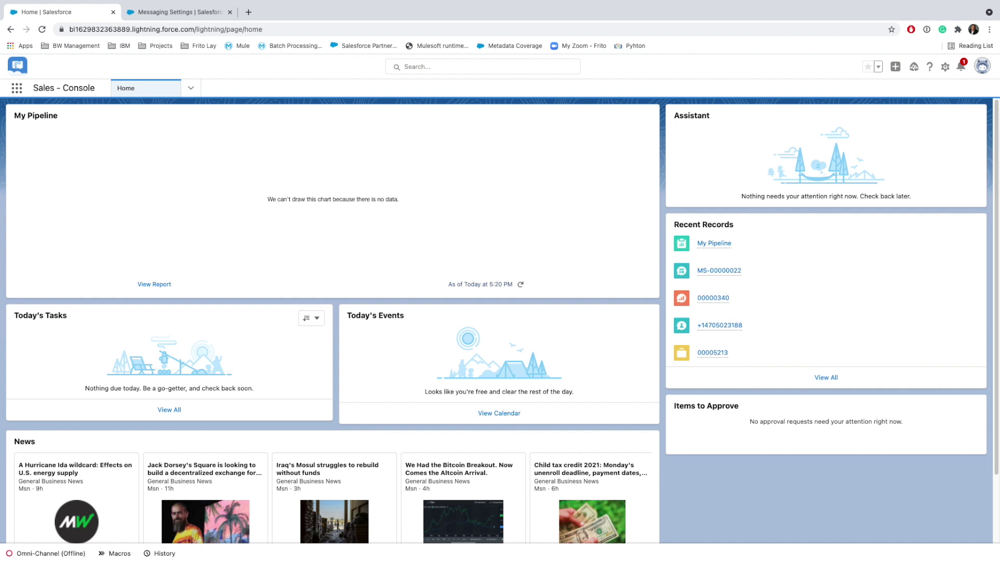
- From Messaging Settings, start a new channel and choose Facebook Messenger as its type
left_click(179, 12)
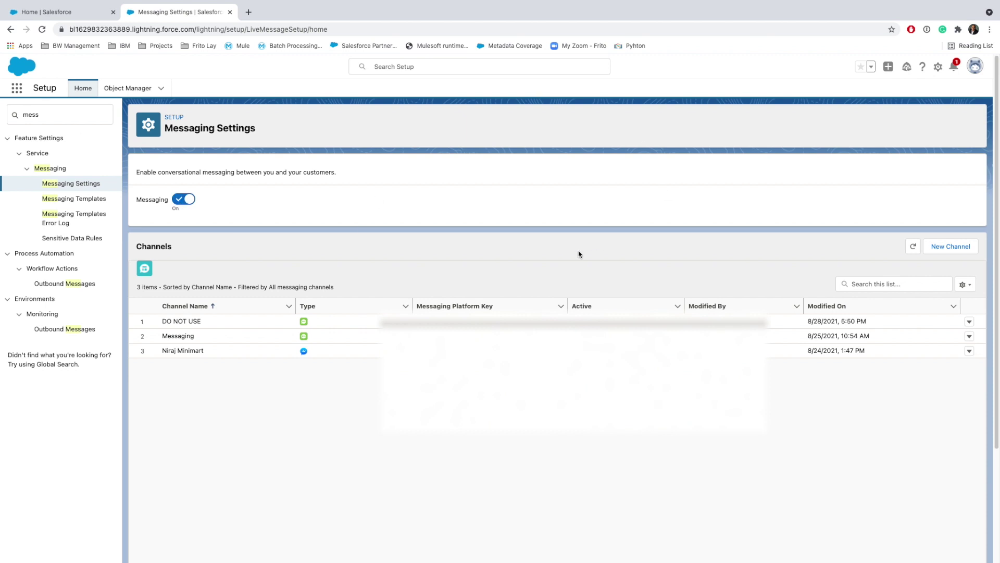
left_click(948, 250)
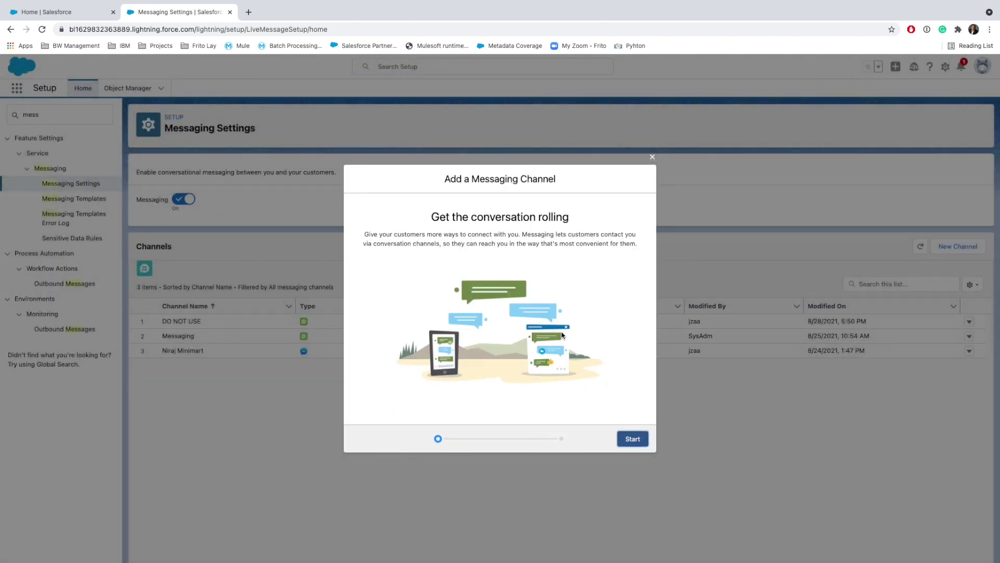
left_click(632, 440)
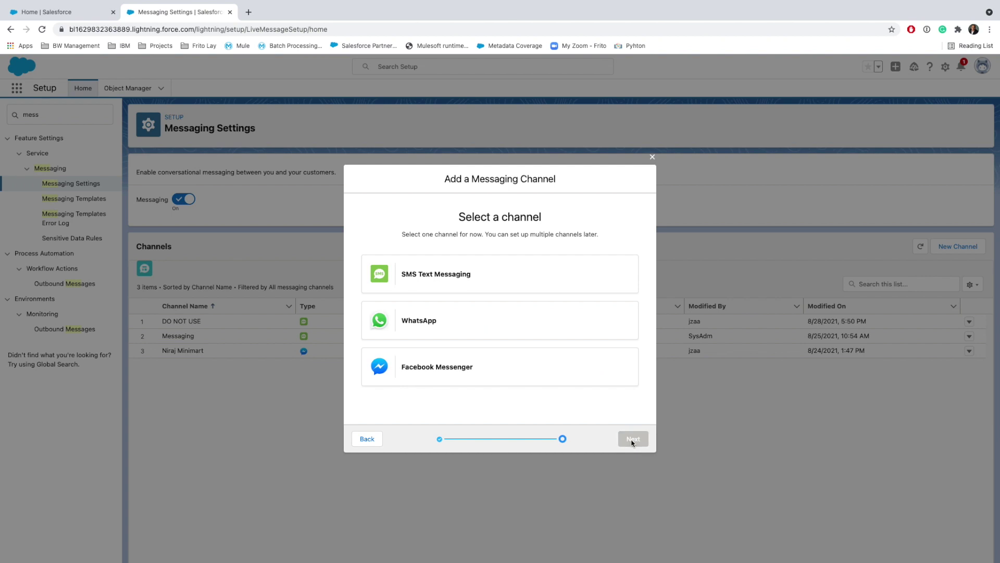
left_click(446, 367)
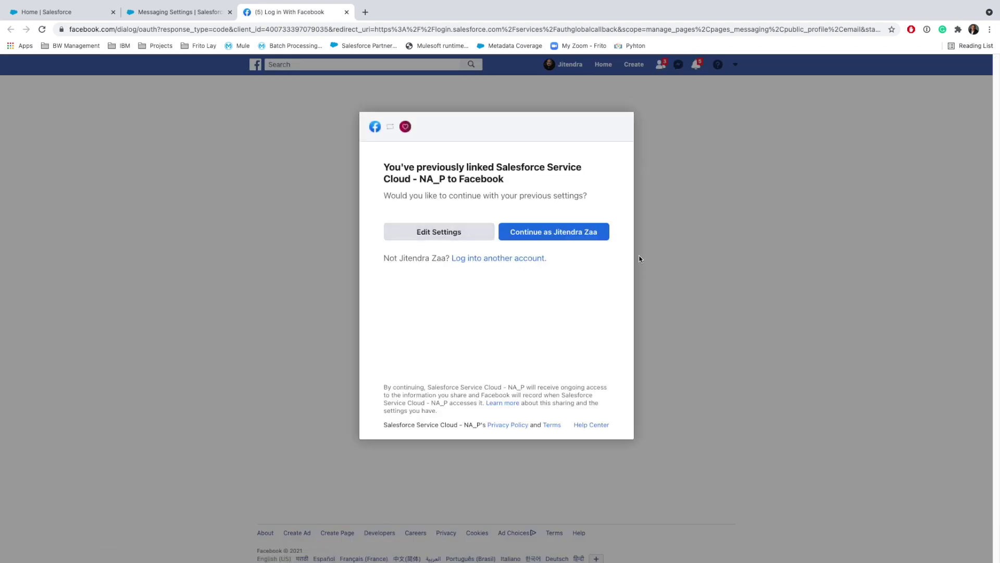
- Edit the Facebook link settings to include the Path To Code page alongside Niraj Minimart
left_click(469, 234)
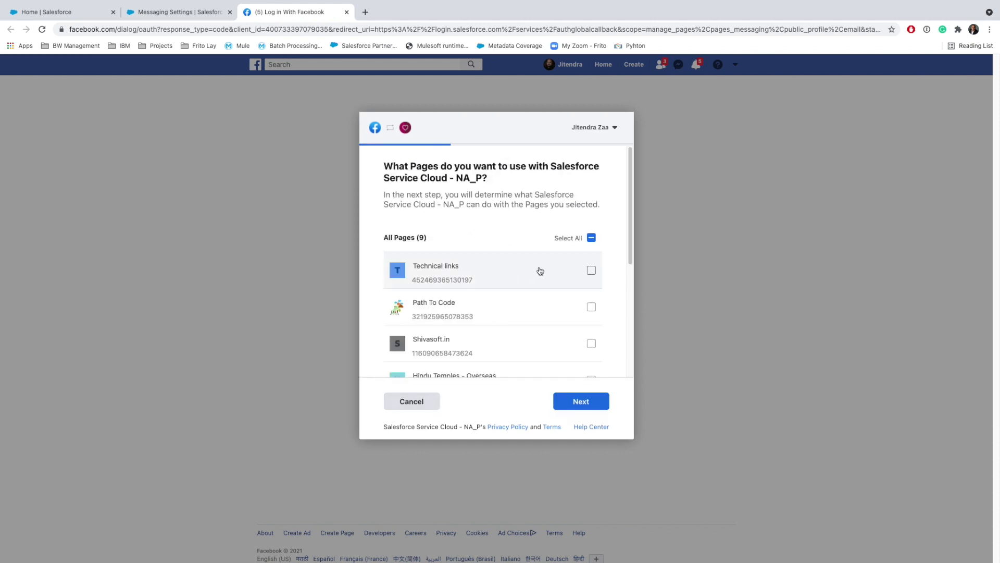
scroll(539, 271, "down", 4)
scroll(540, 271, "down", 3)
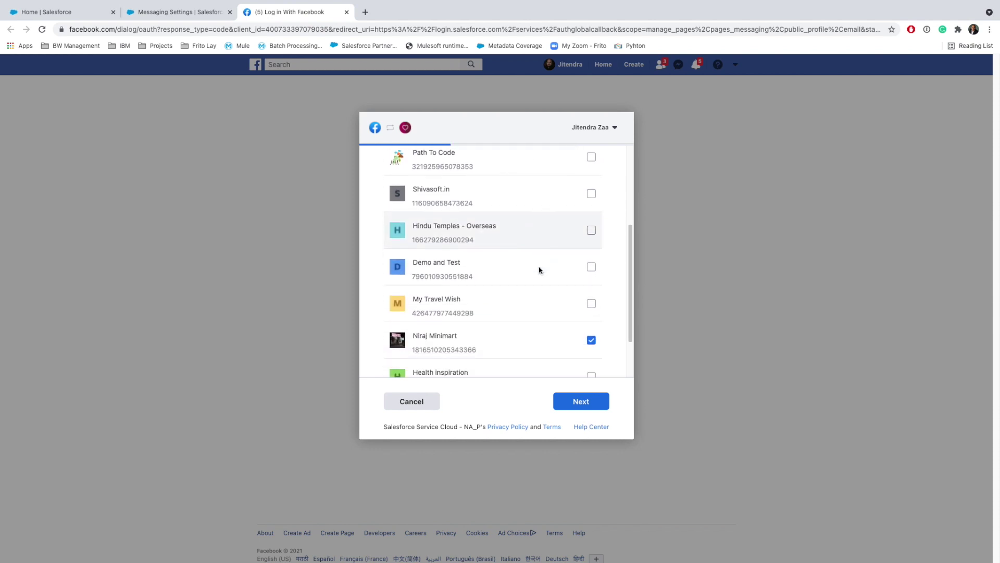
scroll(541, 270, "up", 6)
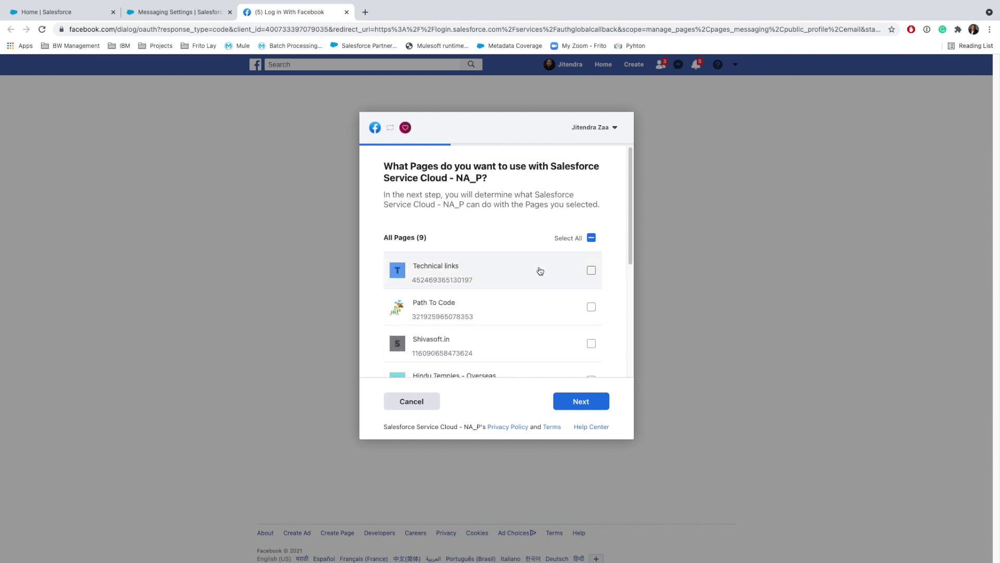
scroll(540, 270, "down", 3)
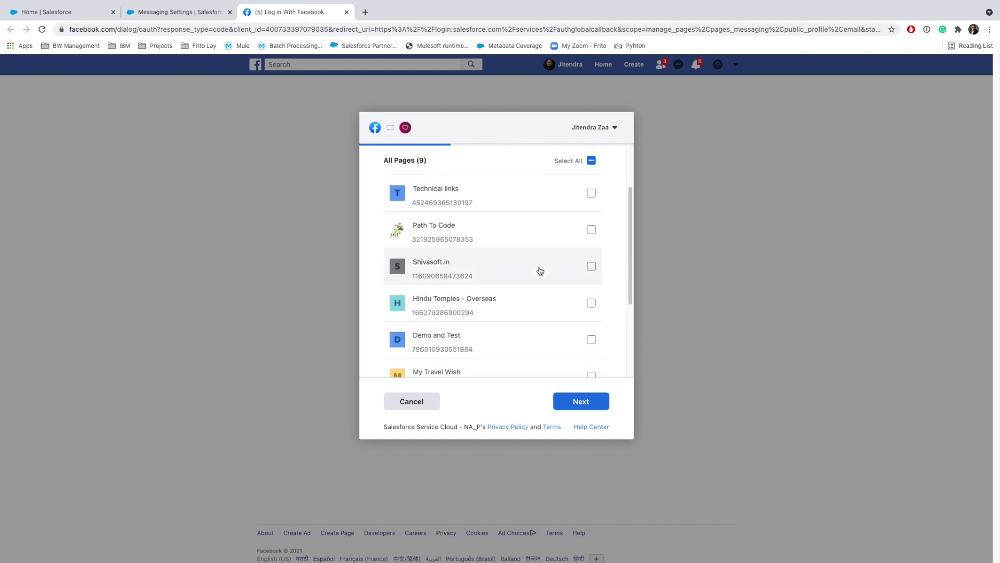
scroll(540, 270, "down", 3)
scroll(526, 315, "down", 2)
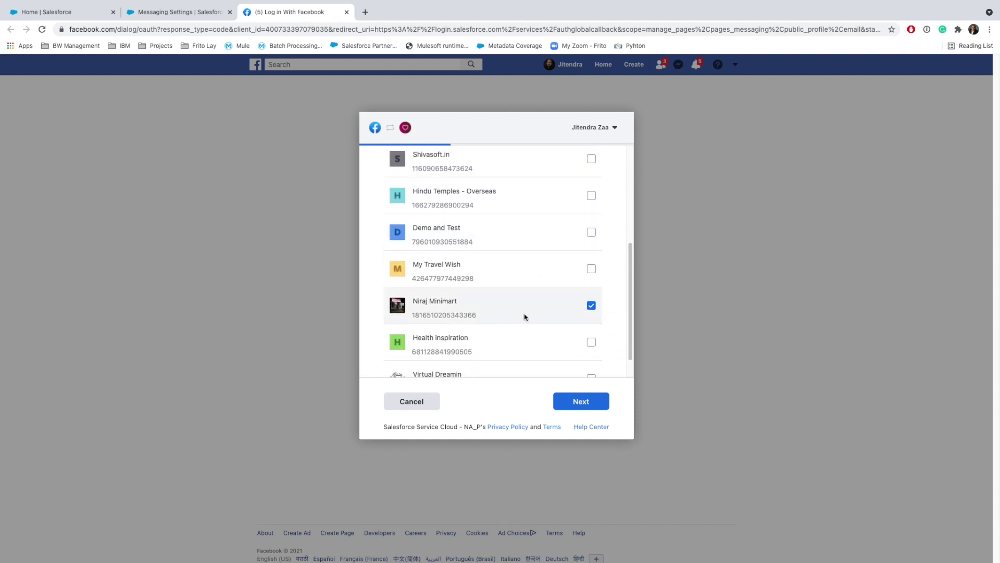
scroll(526, 311, "down", 1)
scroll(526, 308, "up", 2)
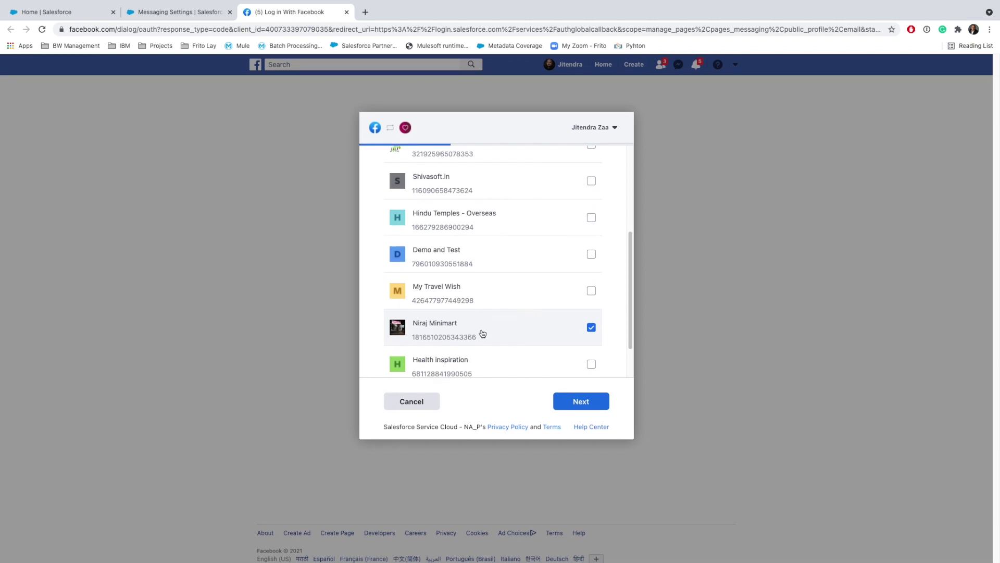
scroll(485, 333, "up", 4)
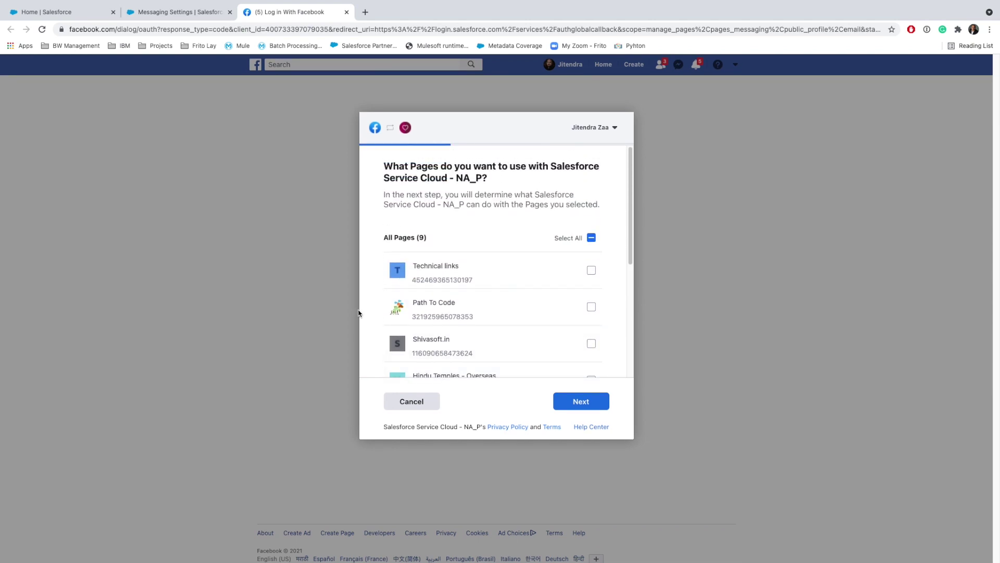
left_click(531, 308)
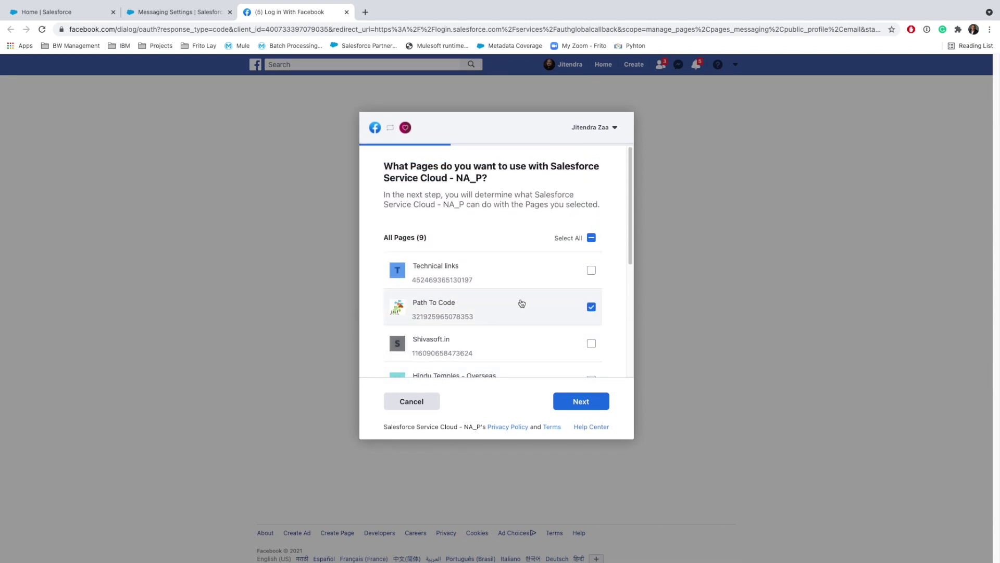
- Grant Salesforce Service Cloud the requested permissions and confirm the completed link
left_click(586, 404)
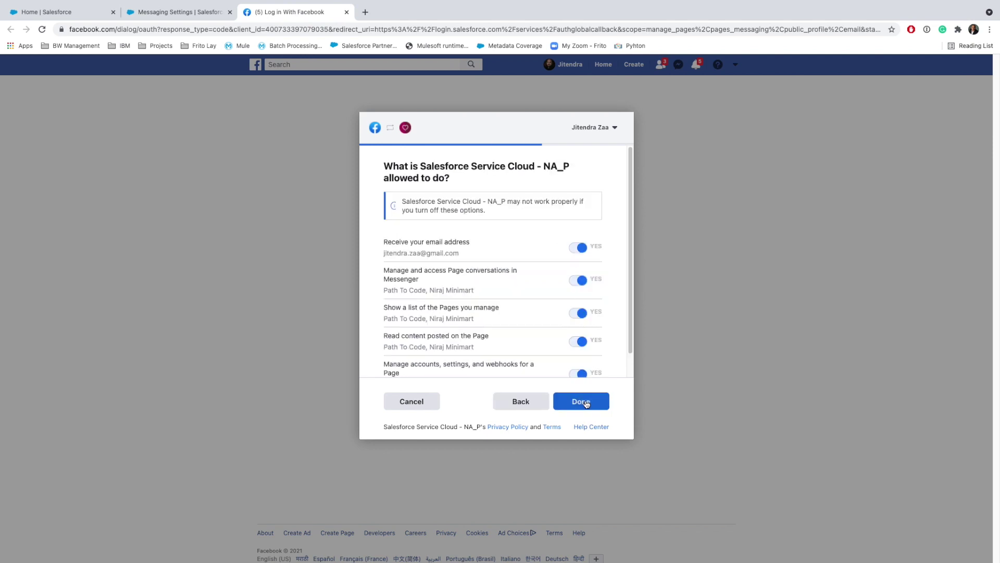
scroll(521, 281, "down", 1)
scroll(568, 281, "up", 1)
left_click(582, 402)
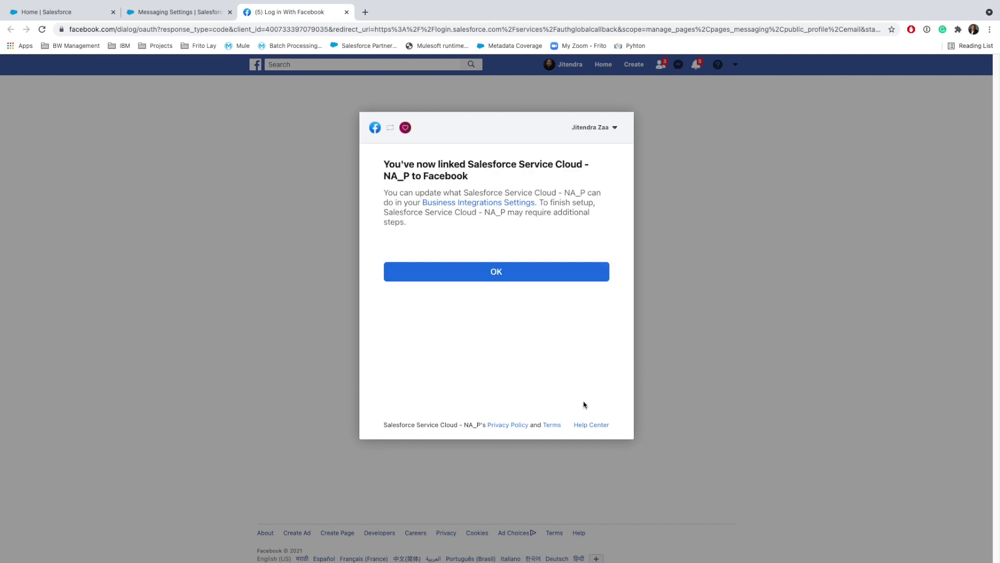
left_click(494, 273)
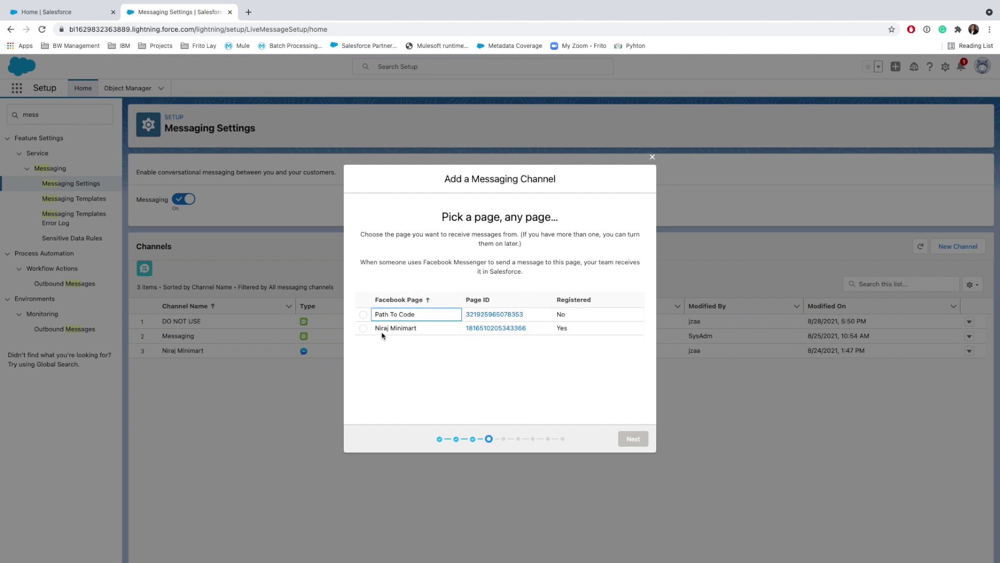
- Pick Path To Code and set the chat acknowledgment to 'Thaknks for contacting us, someone from Salesforce would get in touch'
left_click(363, 314)
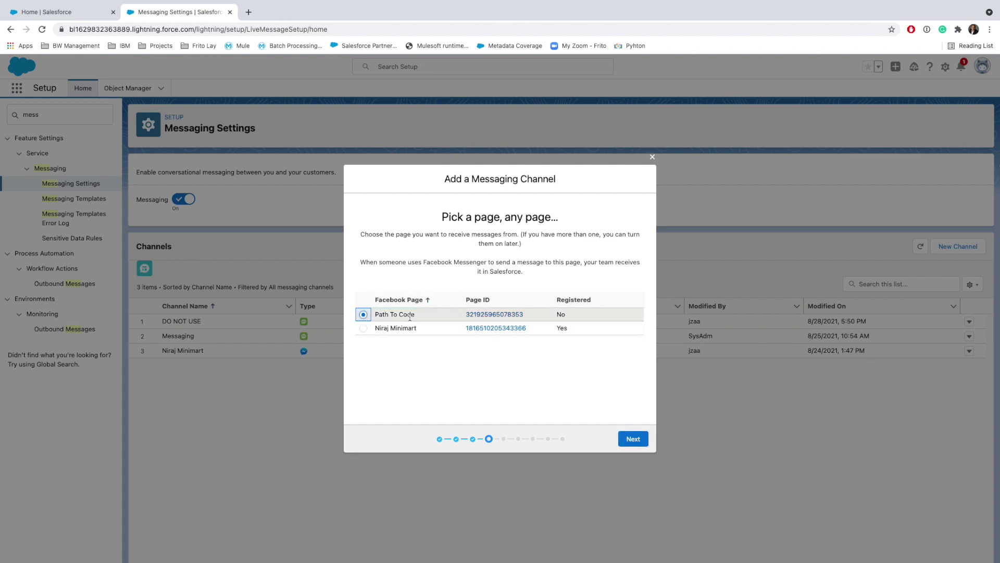
left_click(632, 438)
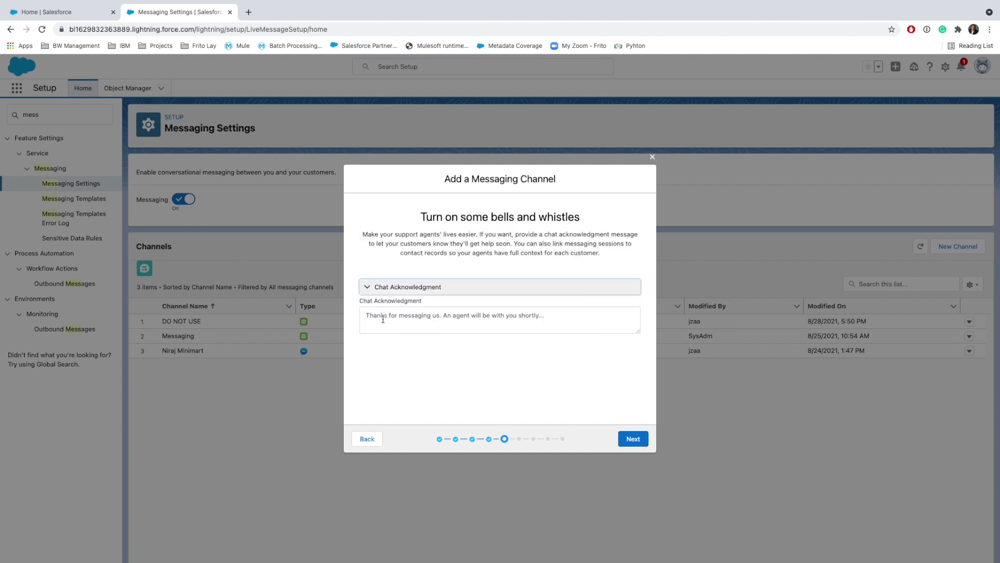
left_click(433, 319)
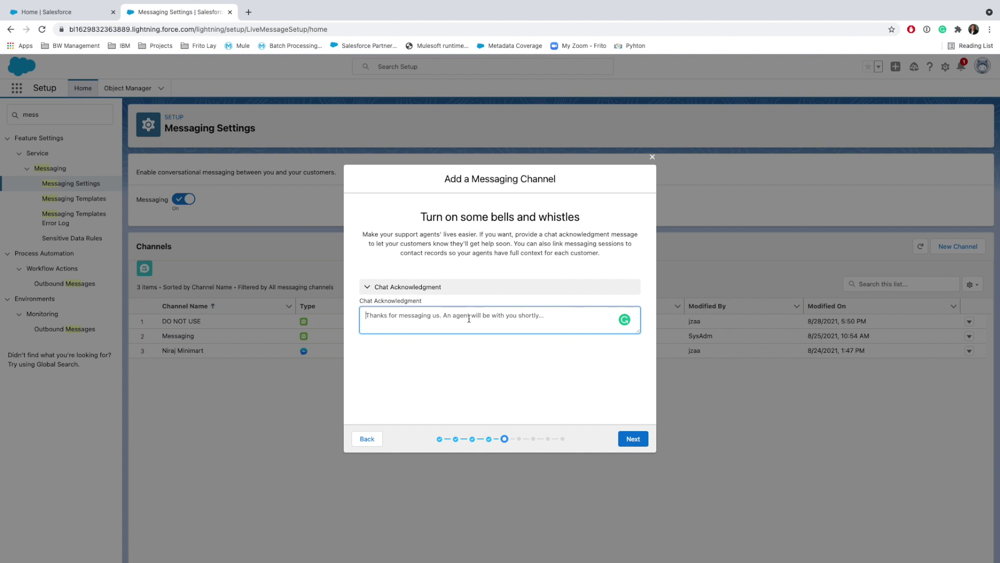
type("Thaks")
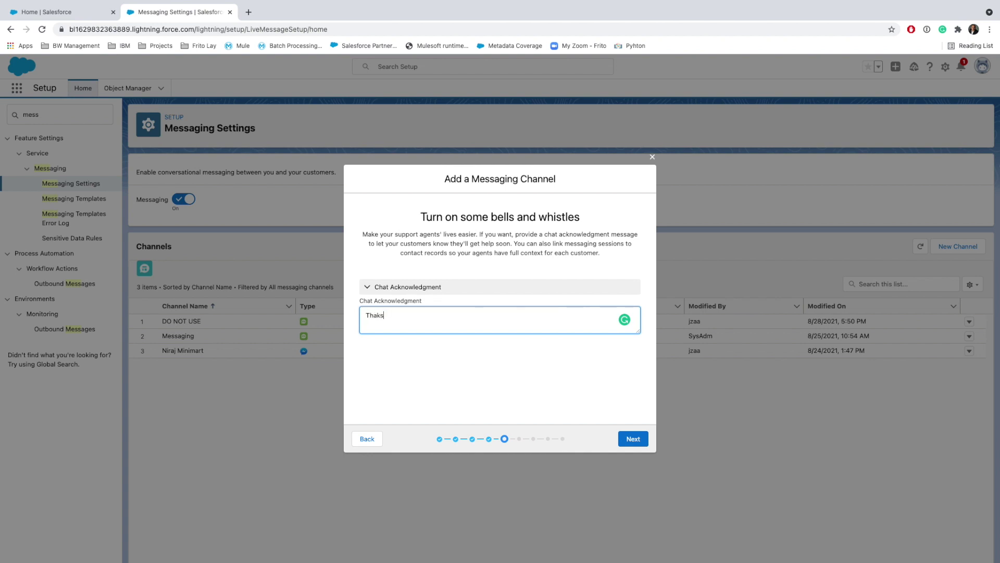
type("nks for contacting us, someone from Salesforce ")
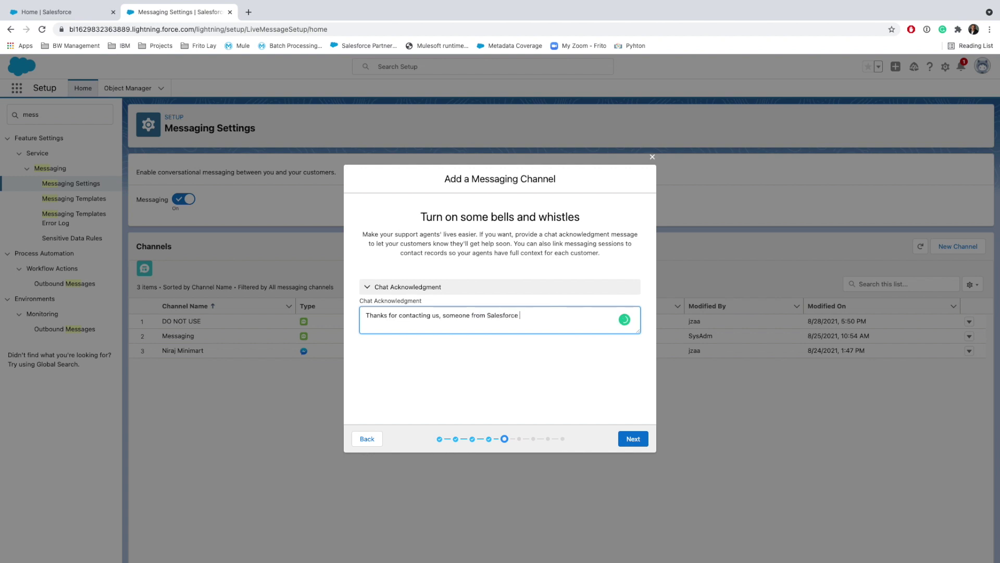
type("would get in touch with you.")
- Create a new queue named FBMessenger_PathToCode and reuse that name for the group
left_click(637, 440)
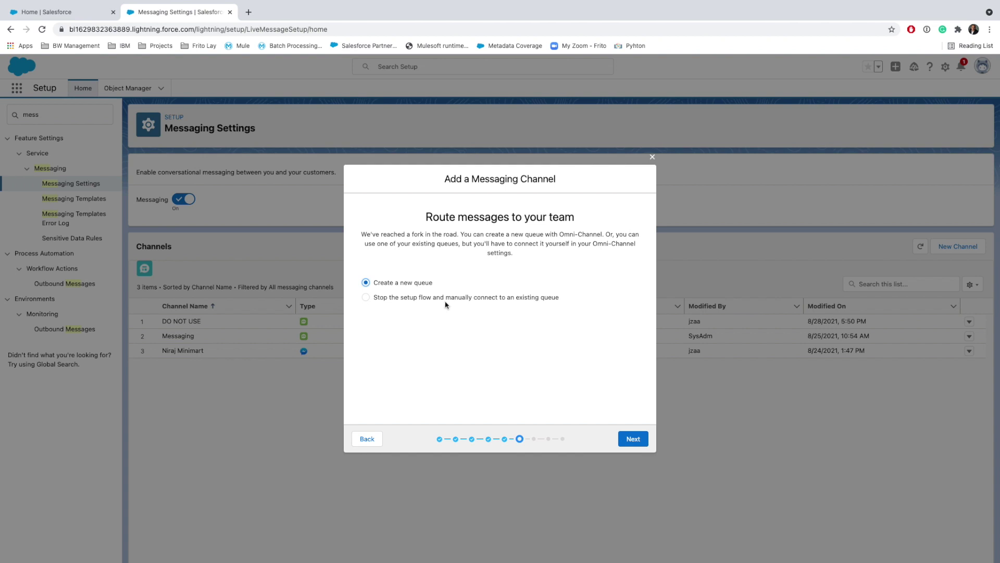
left_click(632, 439)
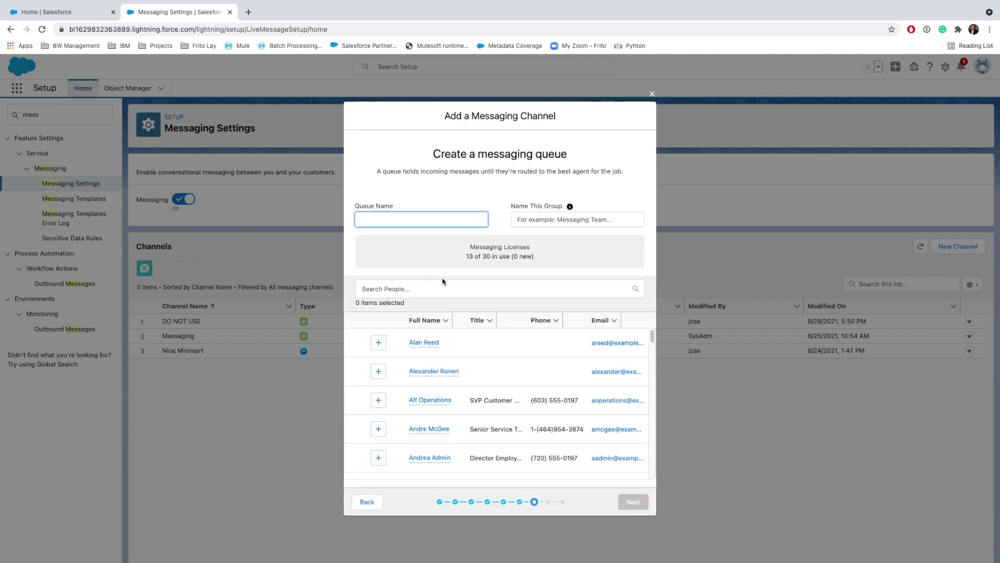
type("FBMessenger_Pa")
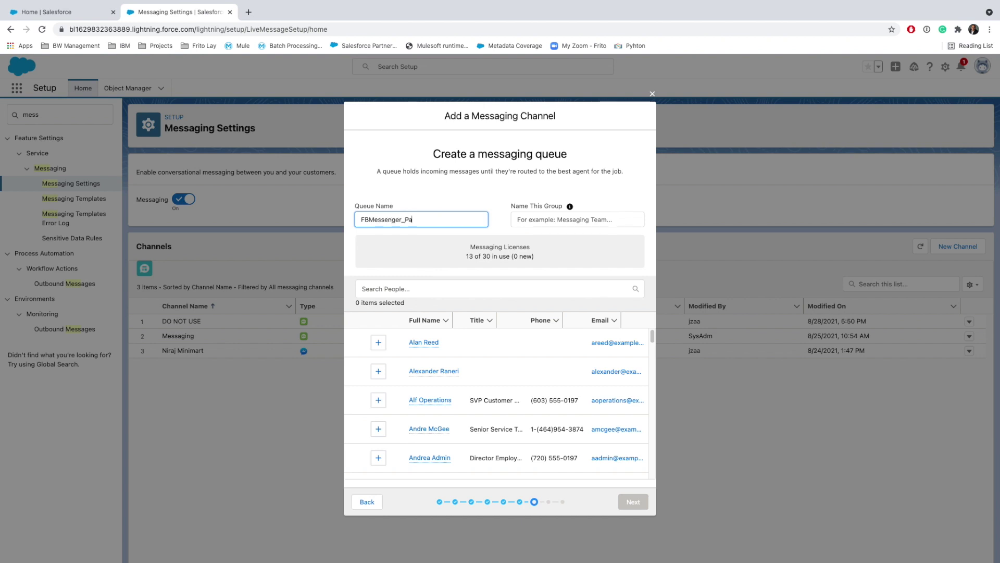
type("thToCode")
key("Tab")
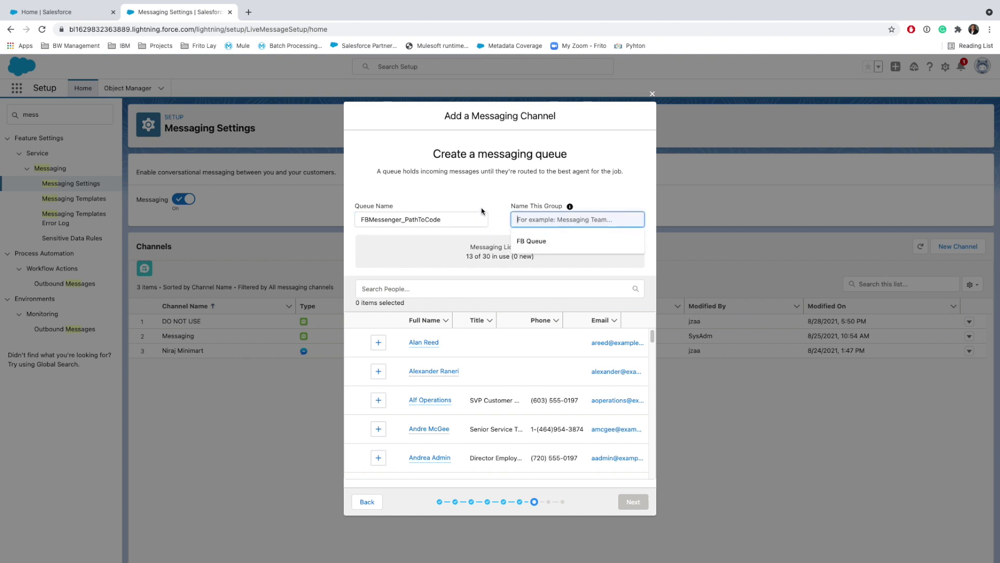
double_click(432, 219)
key("ctrl+c")
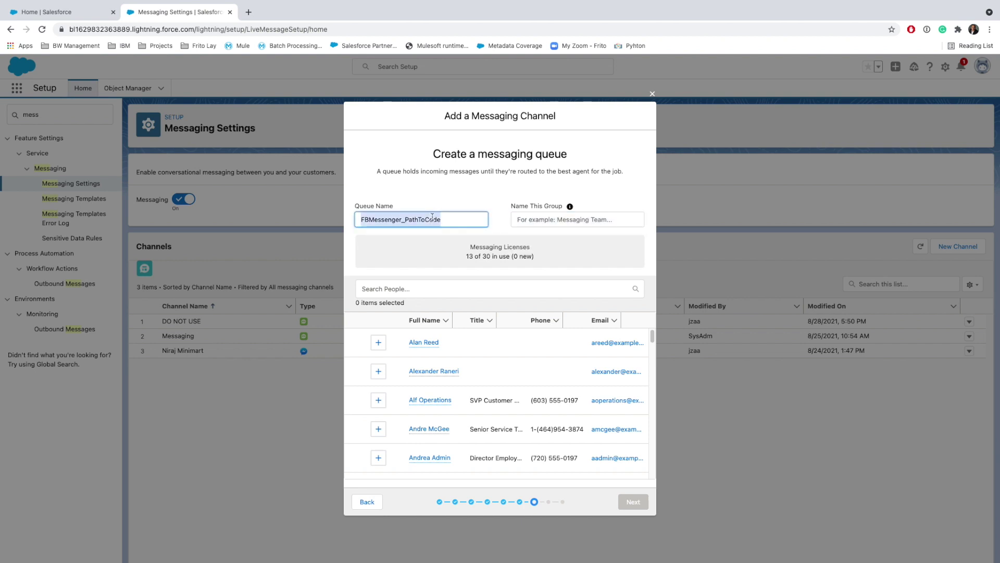
left_click(512, 219)
key("ctrl+v")
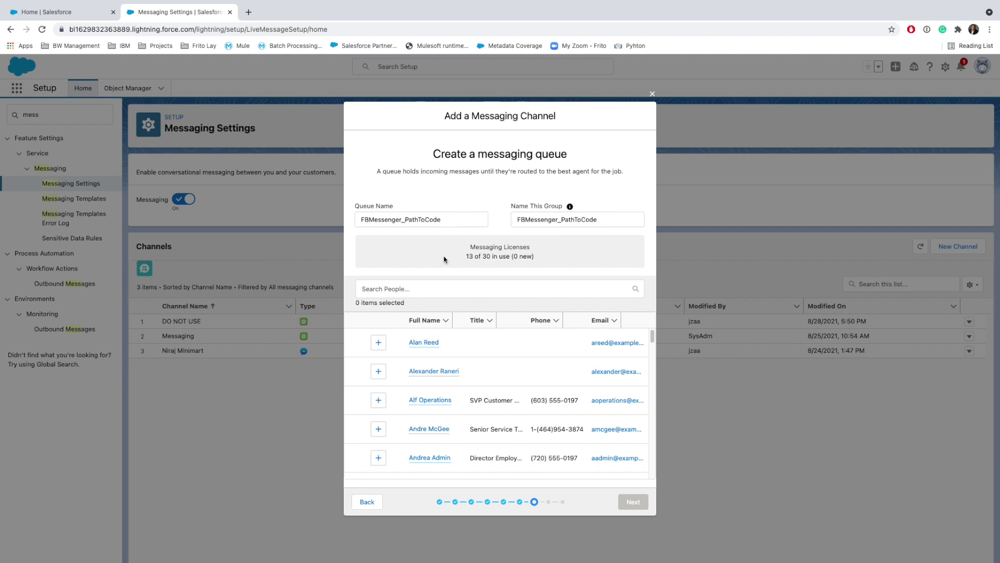
- Search 'za' in People and add the agent as the queue's member
left_click(416, 292)
type("zaa")
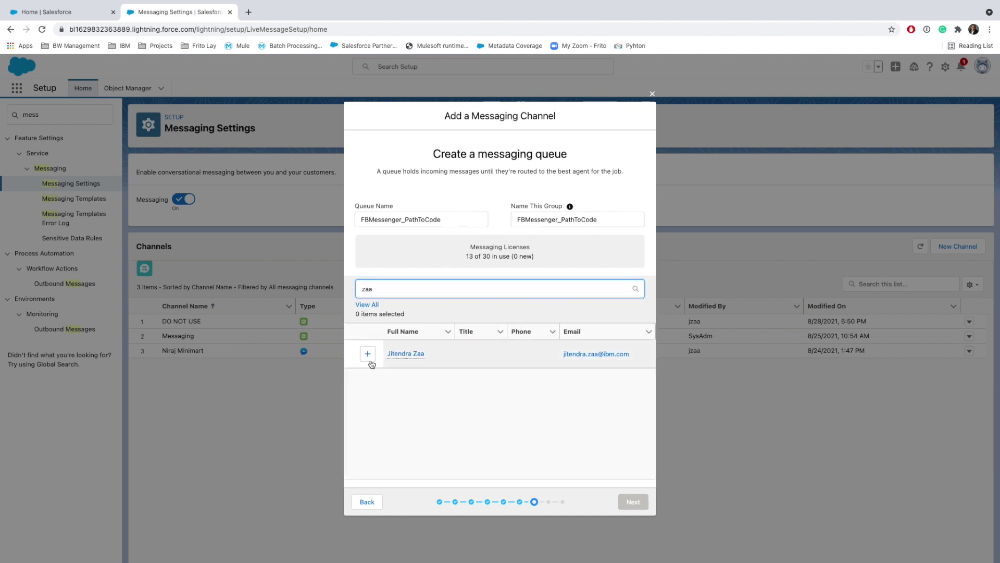
left_click(368, 354)
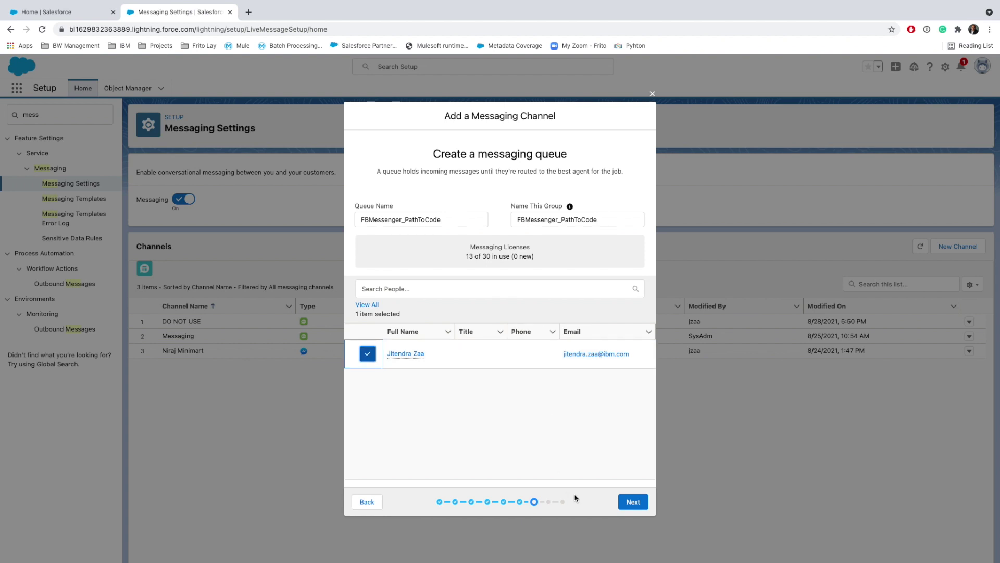
left_click(622, 502)
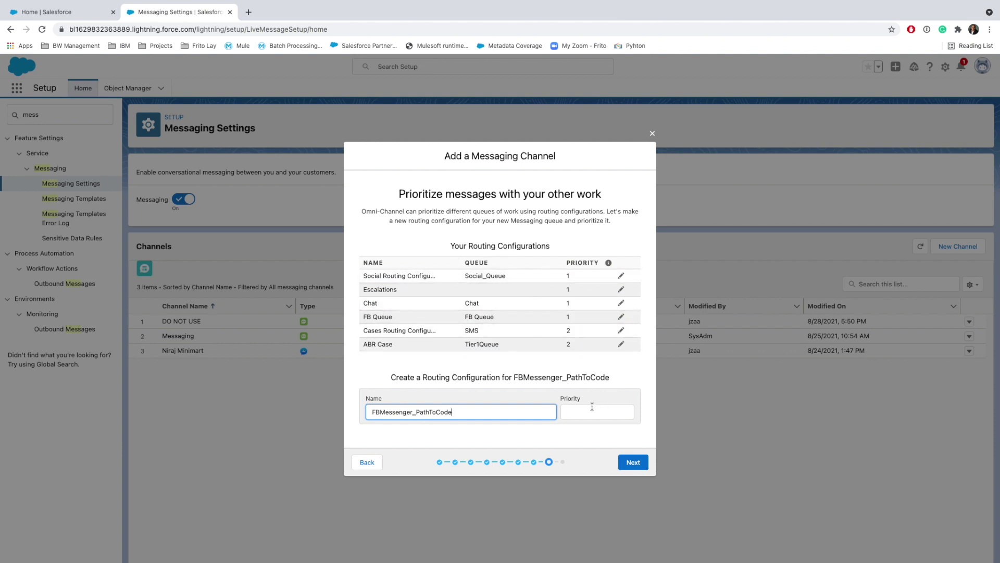
- Set routing priority 1, keep Work Item Size 5.00 and Agent Capacity 20, and finish
left_click(577, 412)
type("1")
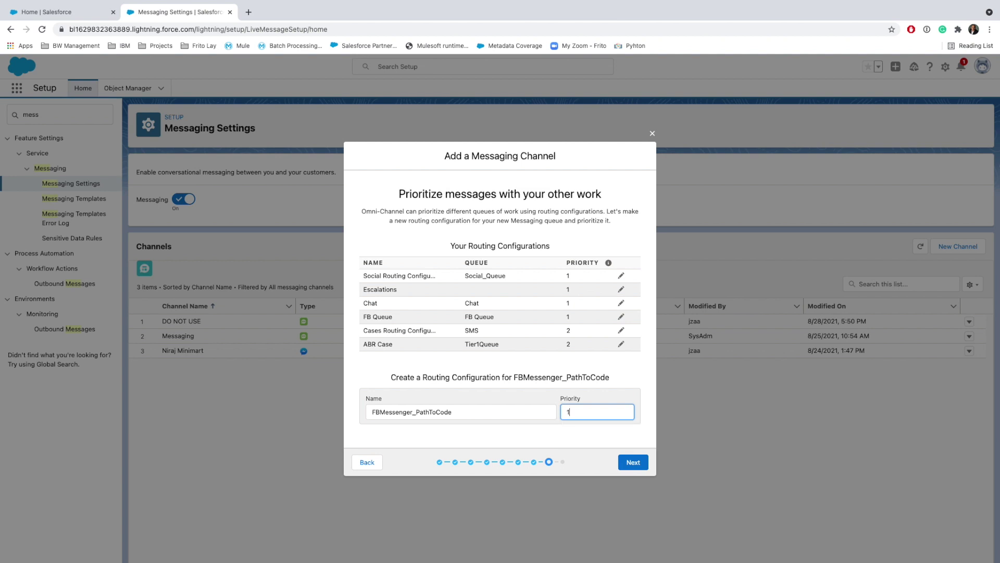
left_click(634, 461)
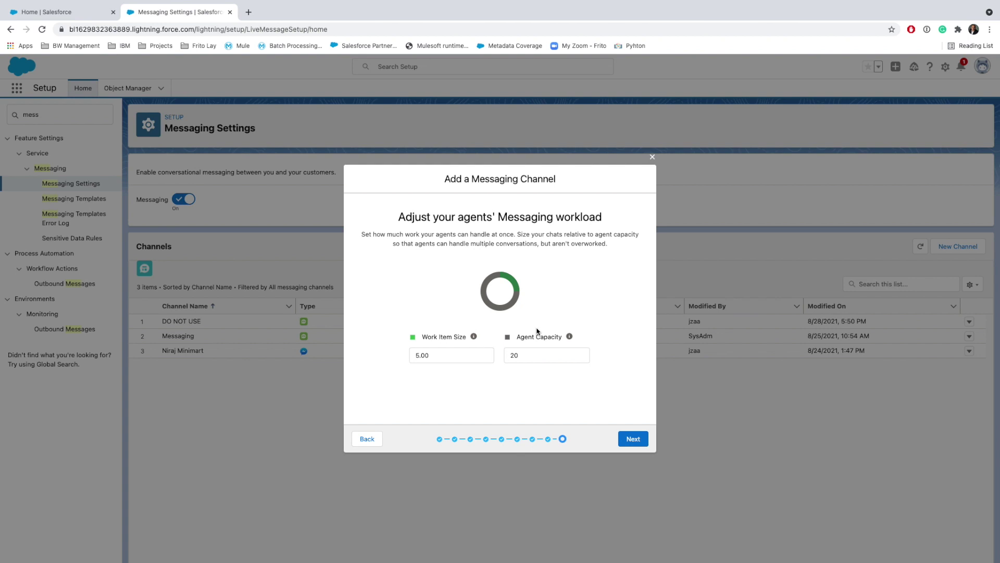
left_click(634, 440)
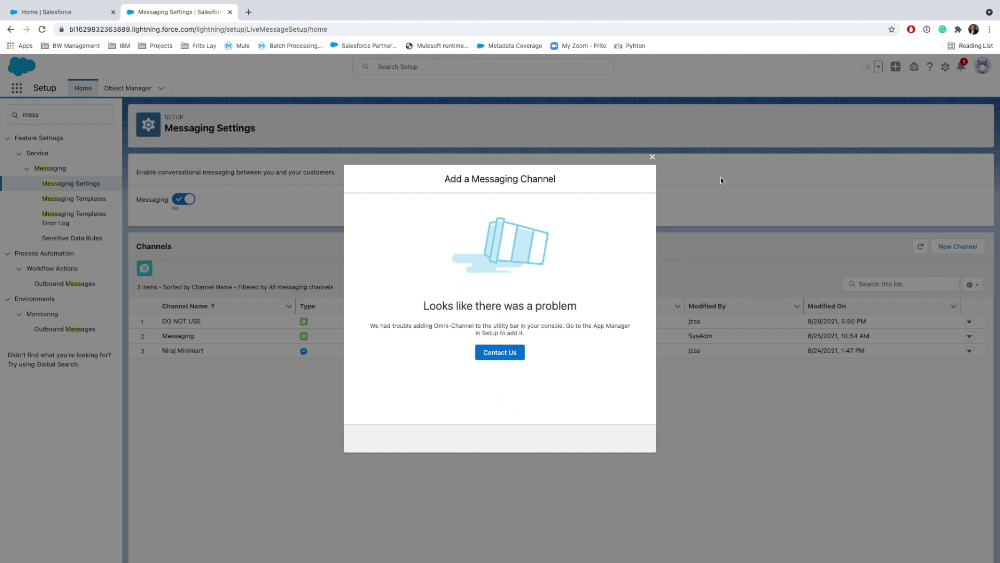
left_click(652, 157)
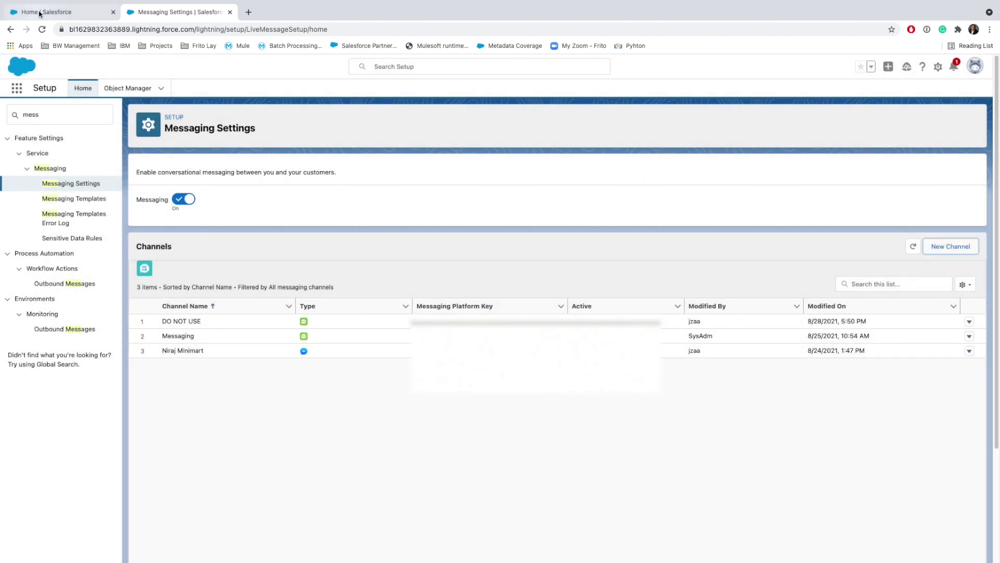
- Close the error and the extra Facebook tab, then switch to the Path To Code page's space
left_click(49, 13)
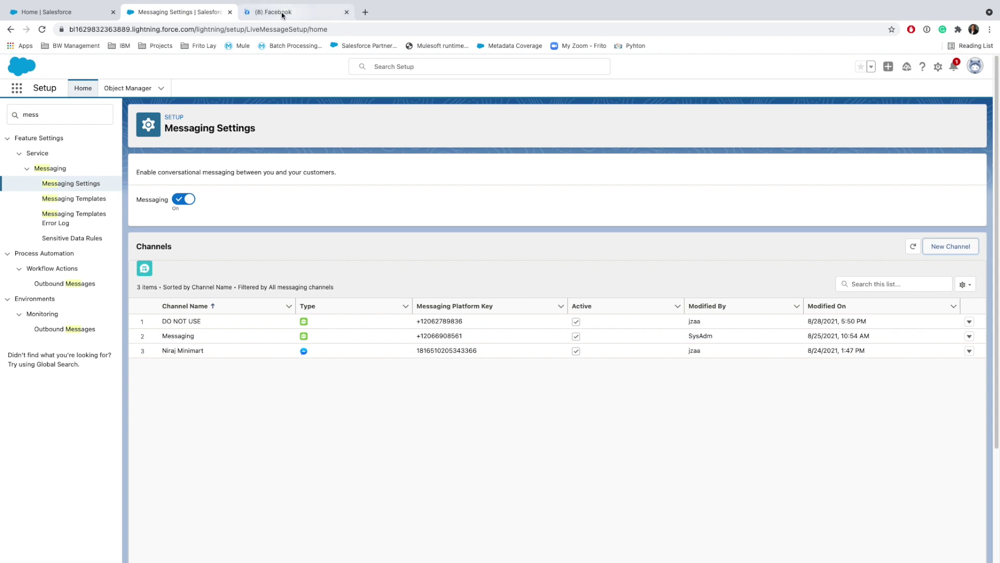
left_click(284, 12)
key("ctrl+w")
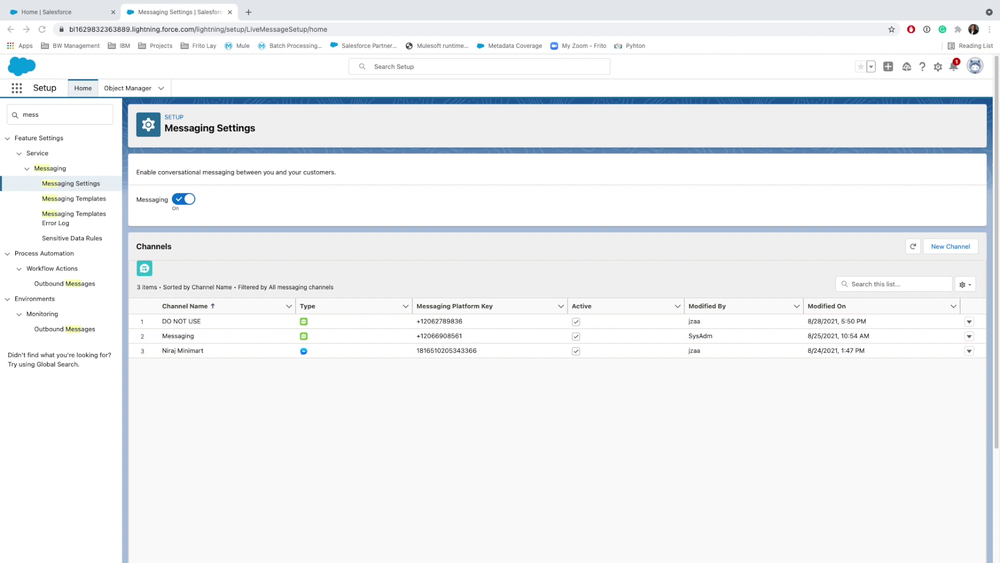
key("ctrl+Up")
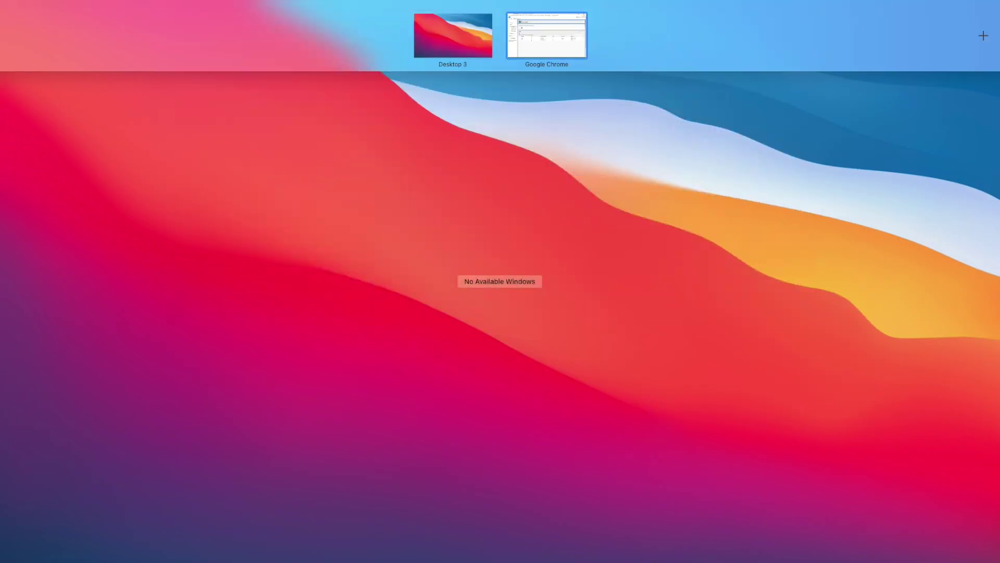
key("ctrl+Right")
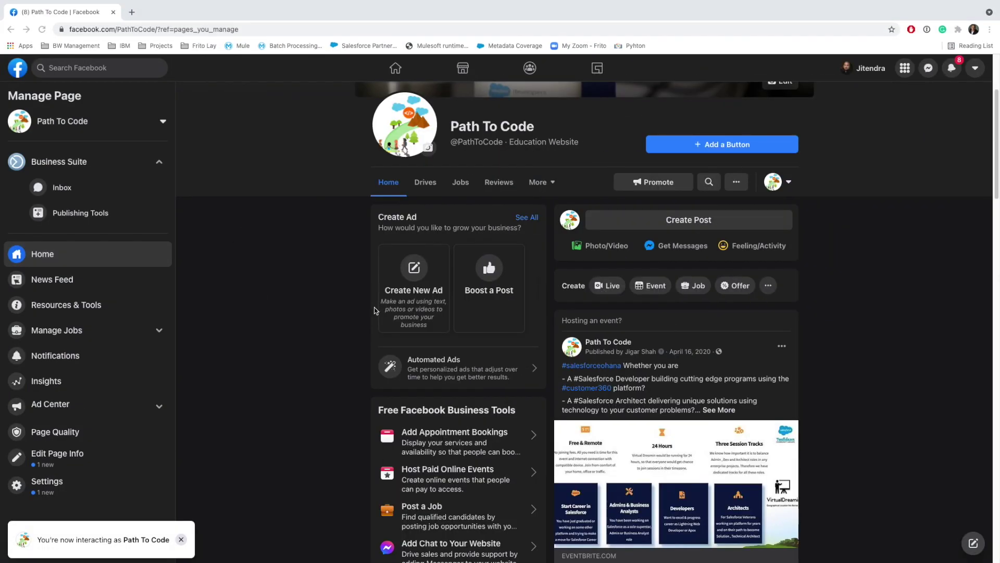
- Add a Send Message button to Path To Code and save the suggested chat FAQ
left_click(729, 151)
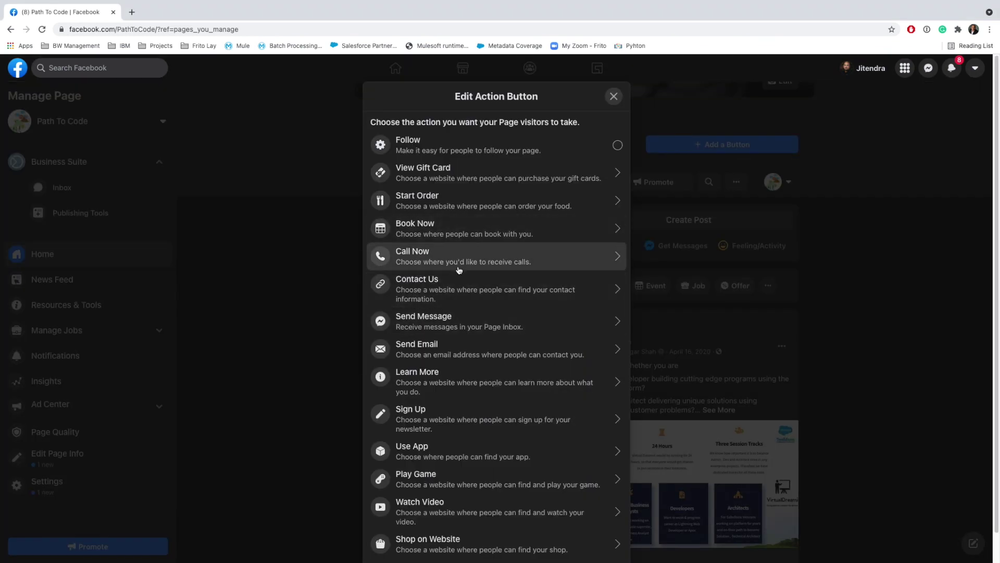
left_click(447, 320)
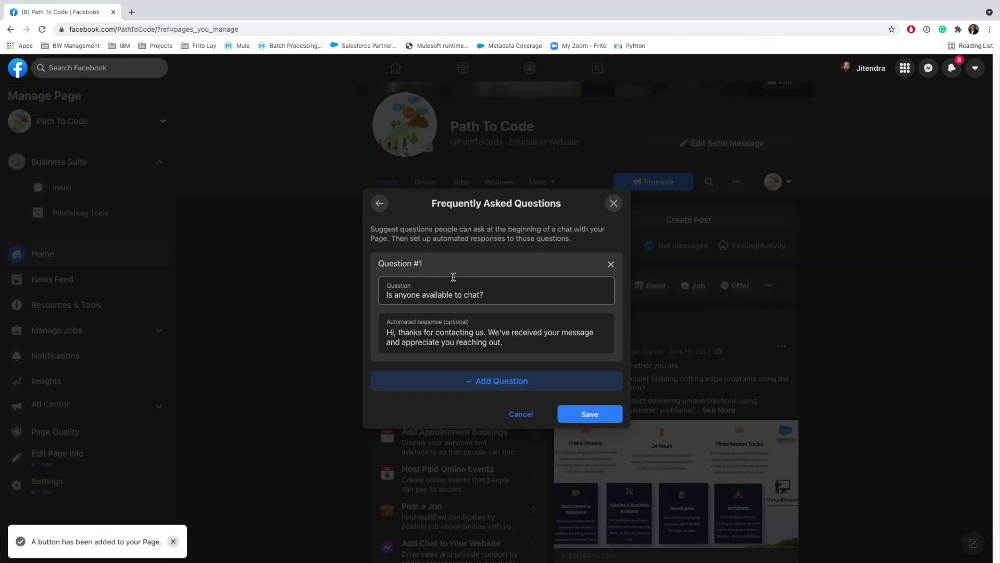
left_click(592, 416)
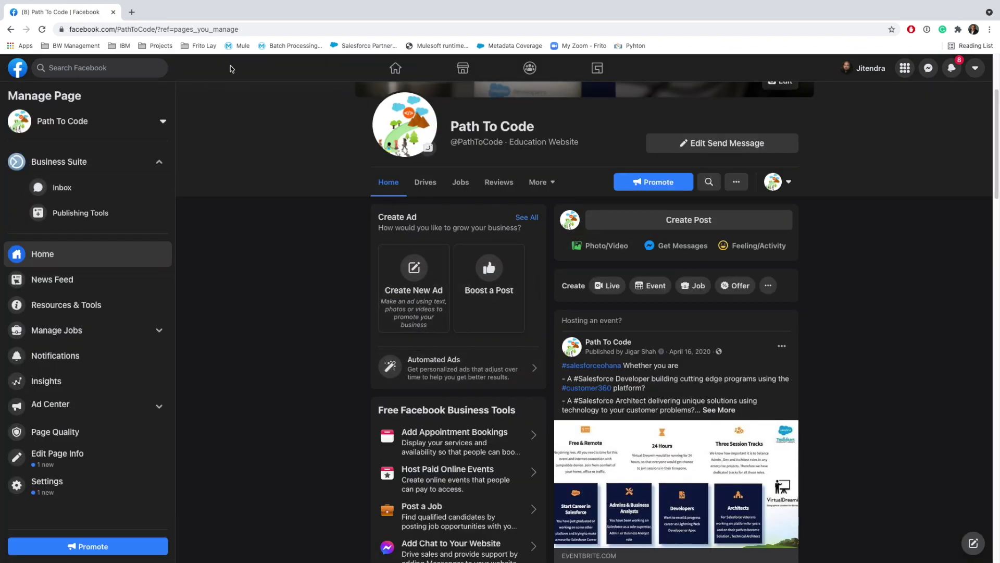
key("ctrl+Left")
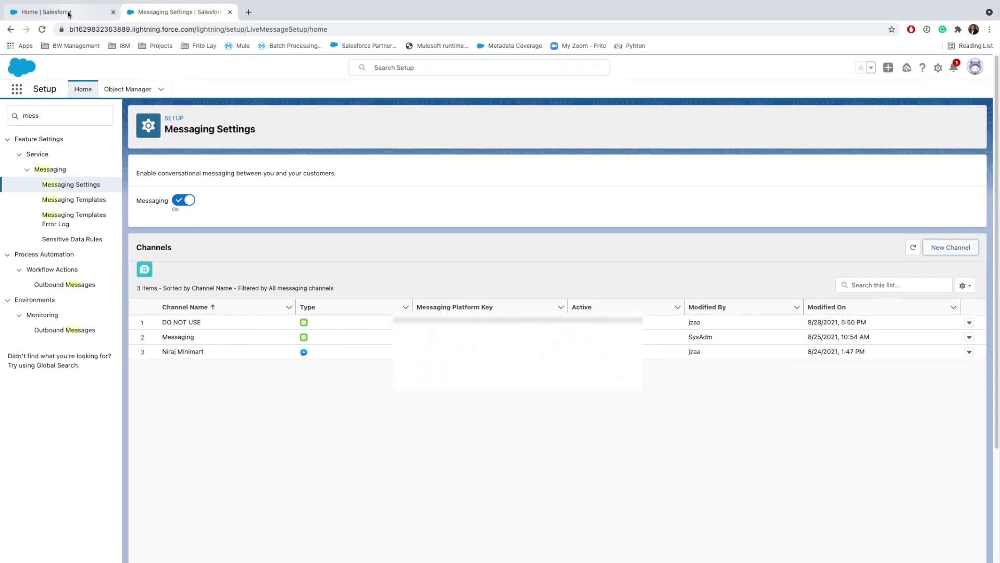
- Place the Salesforce Home page and the Facebook page side by side, Salesforce wider
left_click(67, 14)
mouse_move(131, 2)
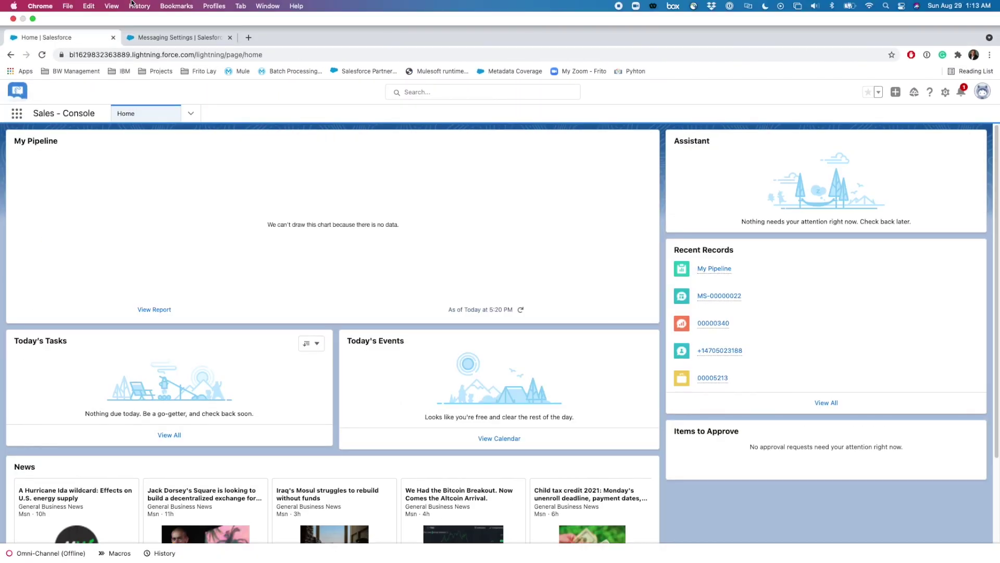
key("ctrl+Up")
left_click_drag(592, 37, 520, 36)
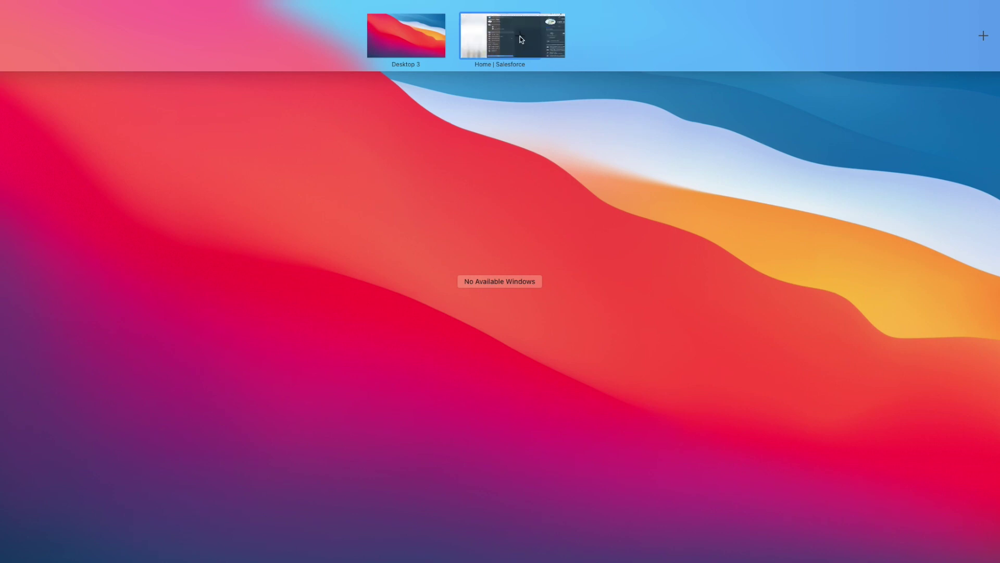
left_click(520, 36)
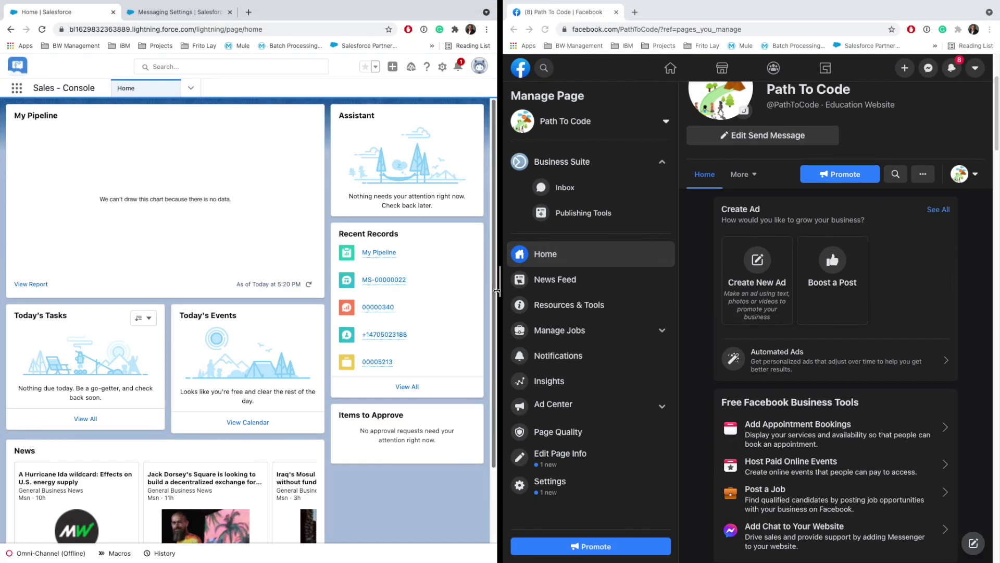
left_click_drag(499, 289, 550, 286)
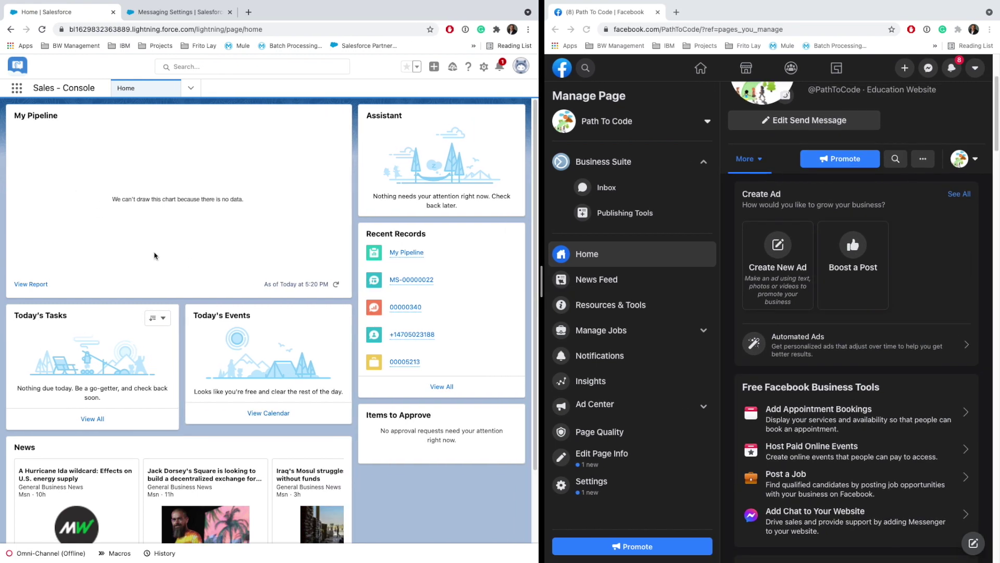
- Set the Omni-Channel presence status to All - Available
left_click(9, 553)
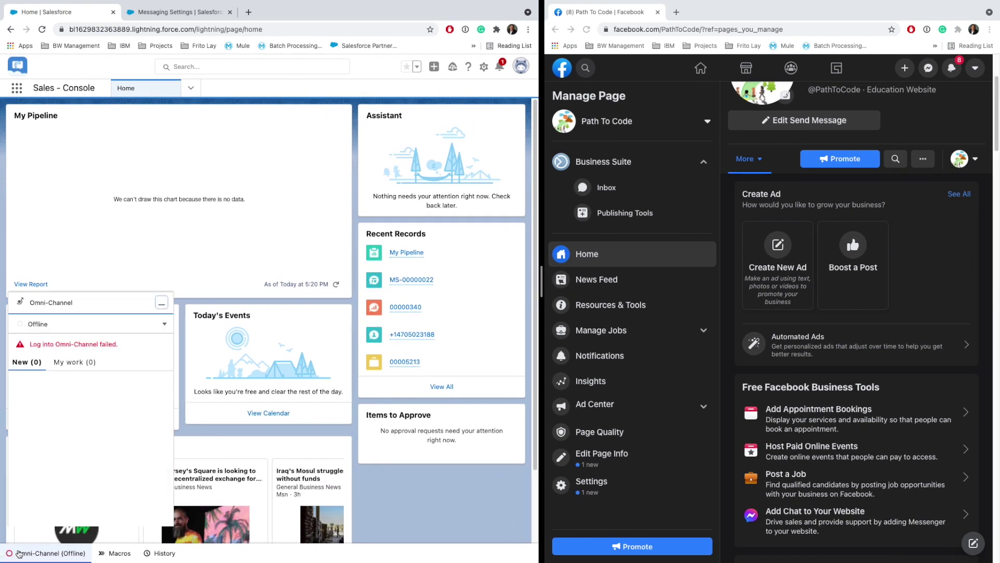
left_click(159, 344)
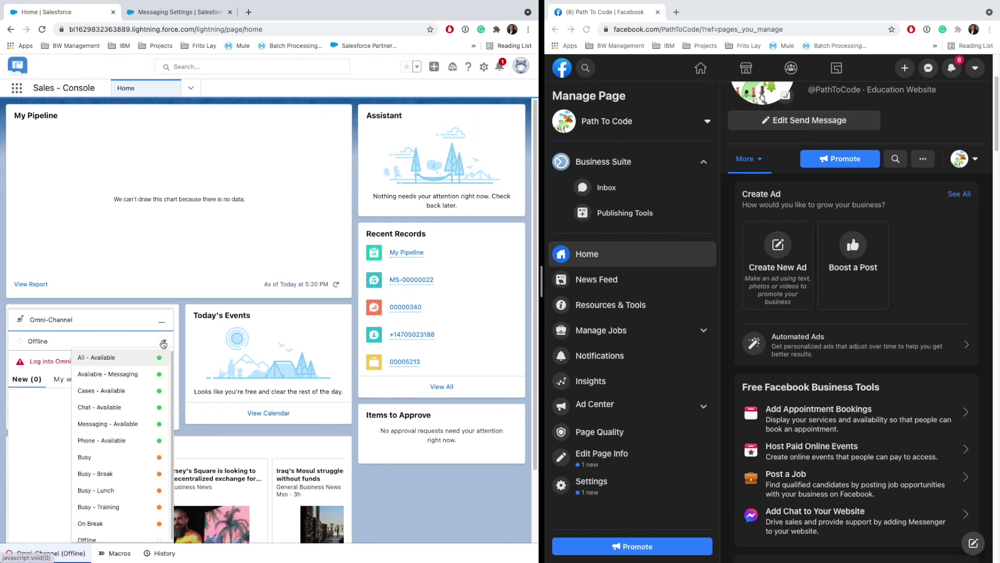
left_click(118, 358)
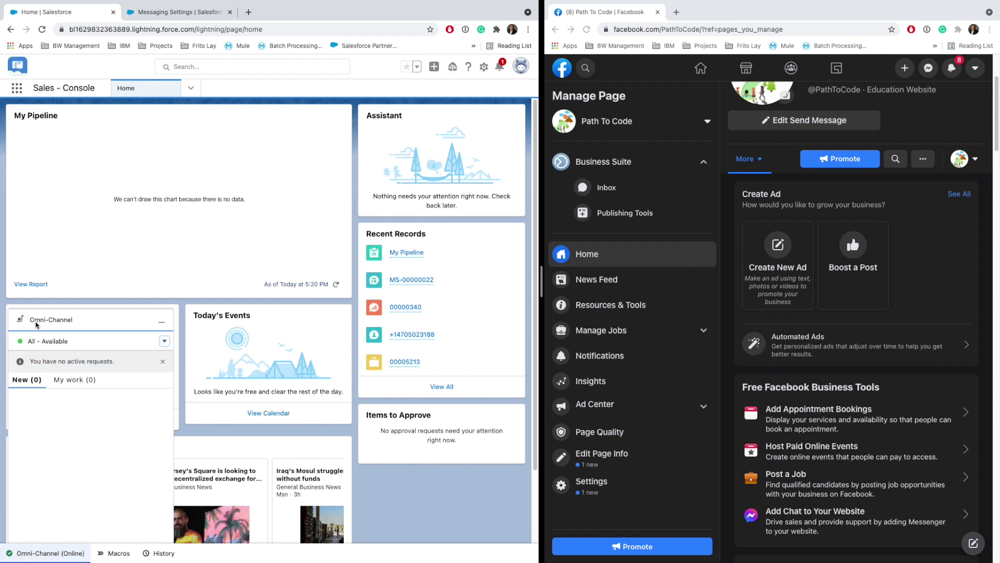
scroll(845, 163, "up", 3)
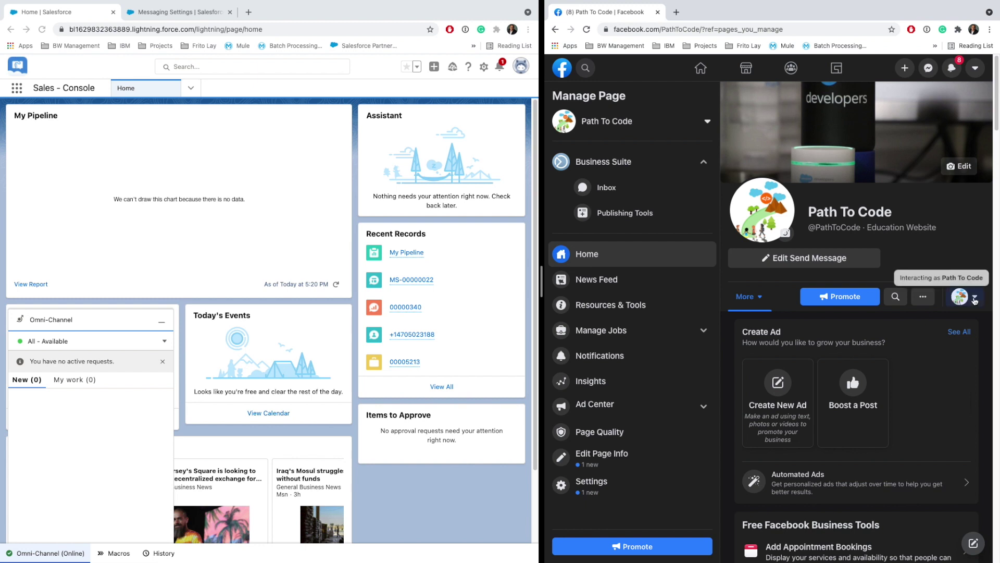
- Check the Facebook page's interact-as choices and other actions menu, then widen Facebook
left_click(974, 300)
left_click(974, 301)
left_click(924, 297)
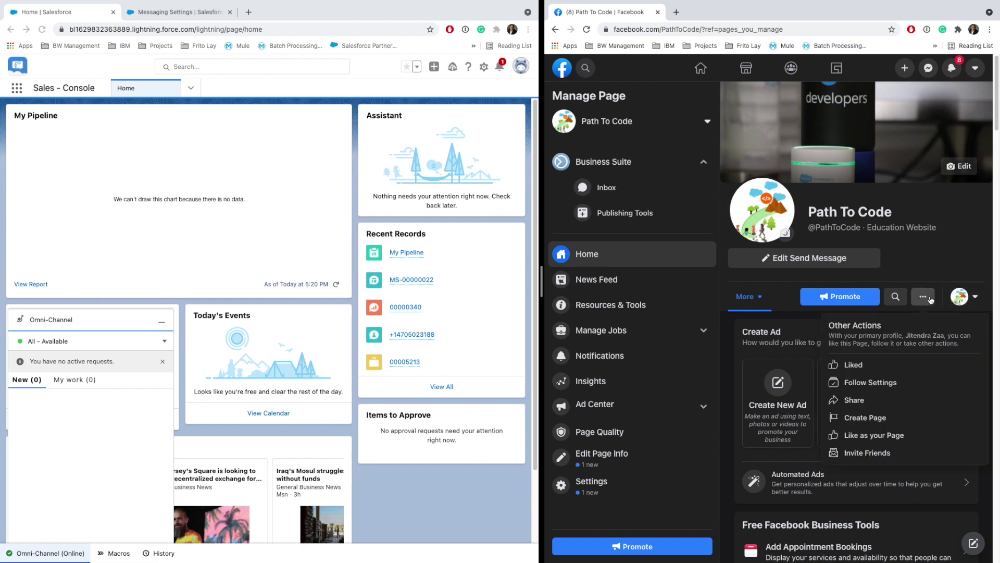
left_click(962, 206)
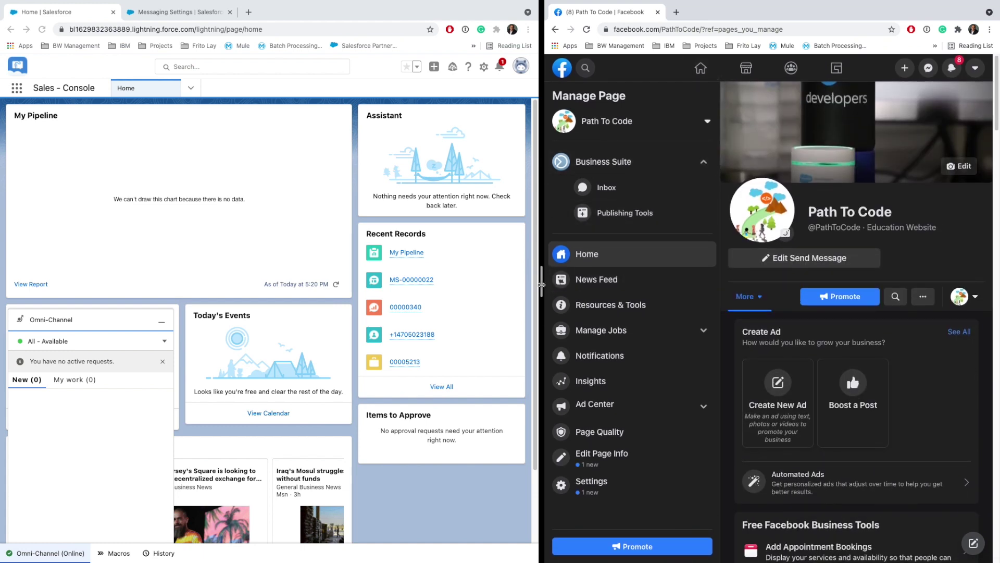
left_click_drag(541, 292, 281, 292)
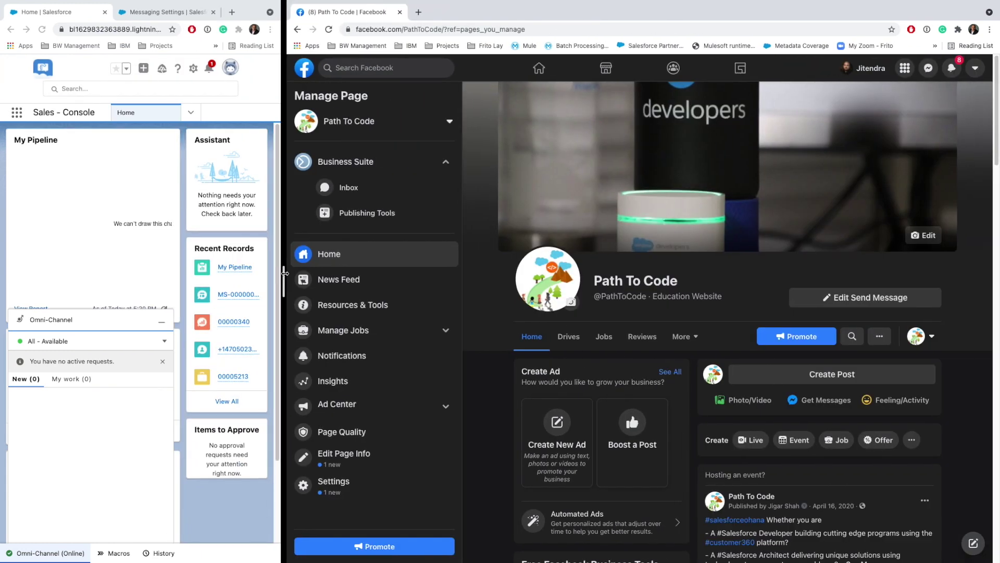
- Test the page's message button by sending 'Hey there' and checking the automated thank-you reply
left_click(871, 302)
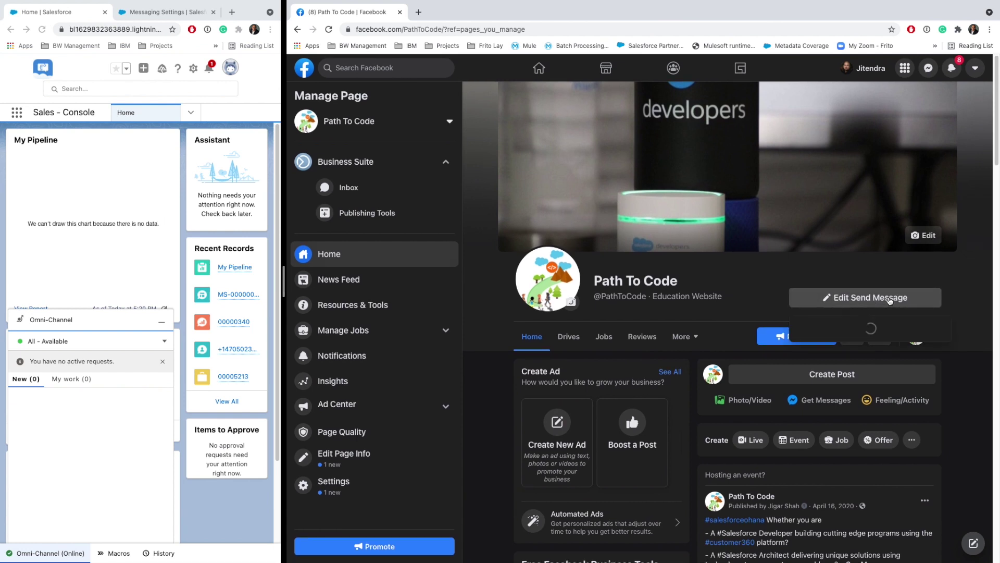
left_click(818, 328)
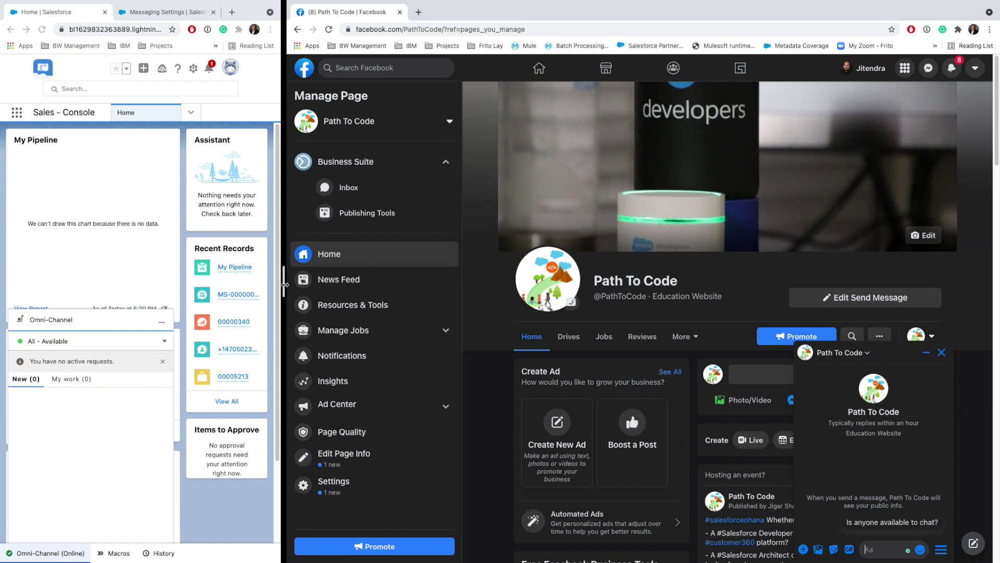
left_click_drag(283, 292, 507, 293)
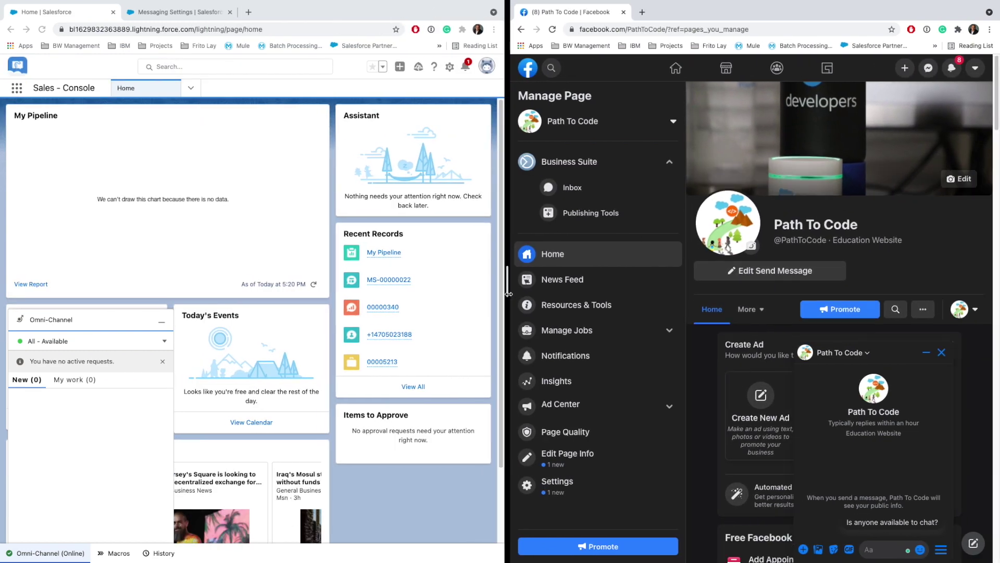
scroll(893, 543, "down", 2)
scroll(893, 543, "down", 1)
left_click(893, 543)
type("H")
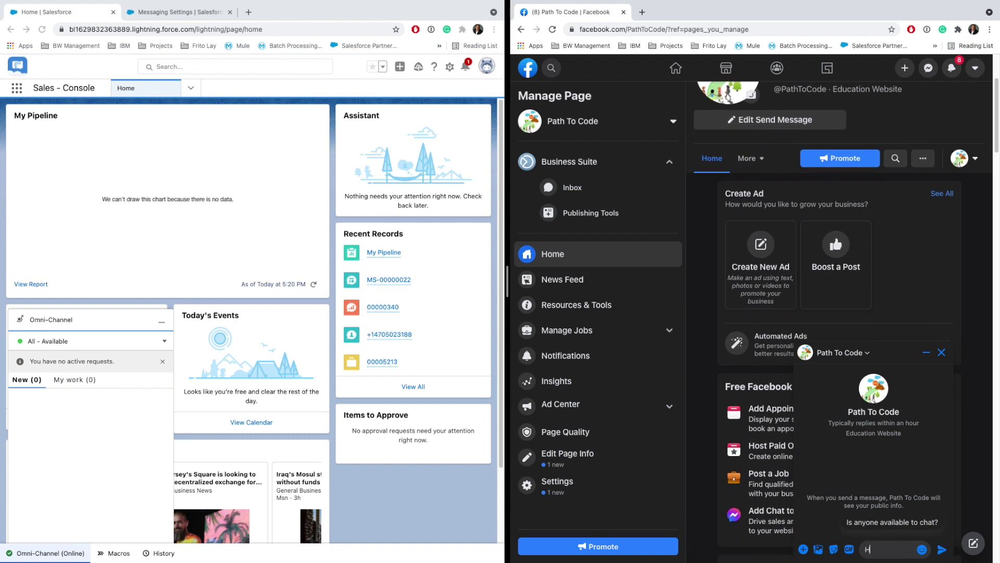
type("ey there")
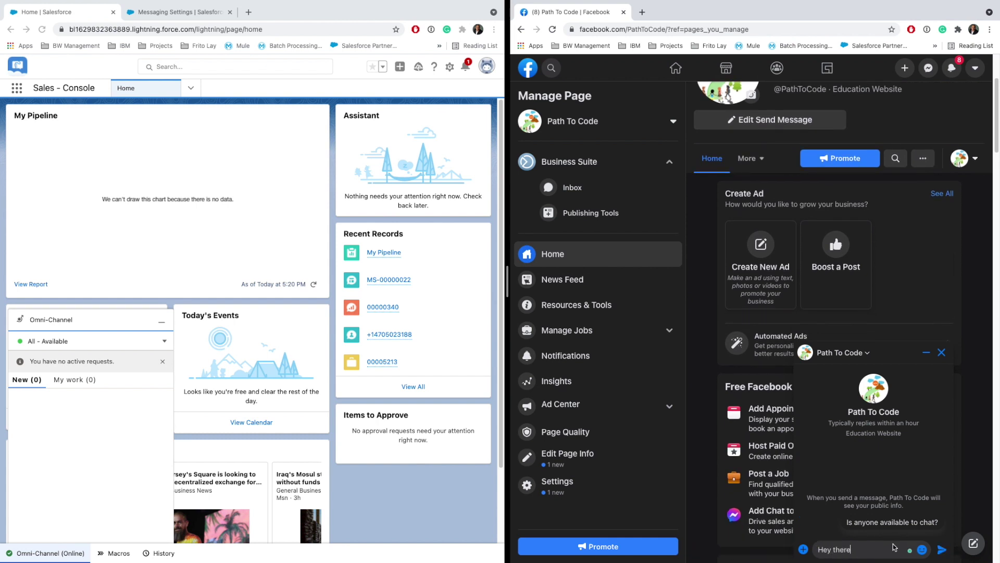
key("Return")
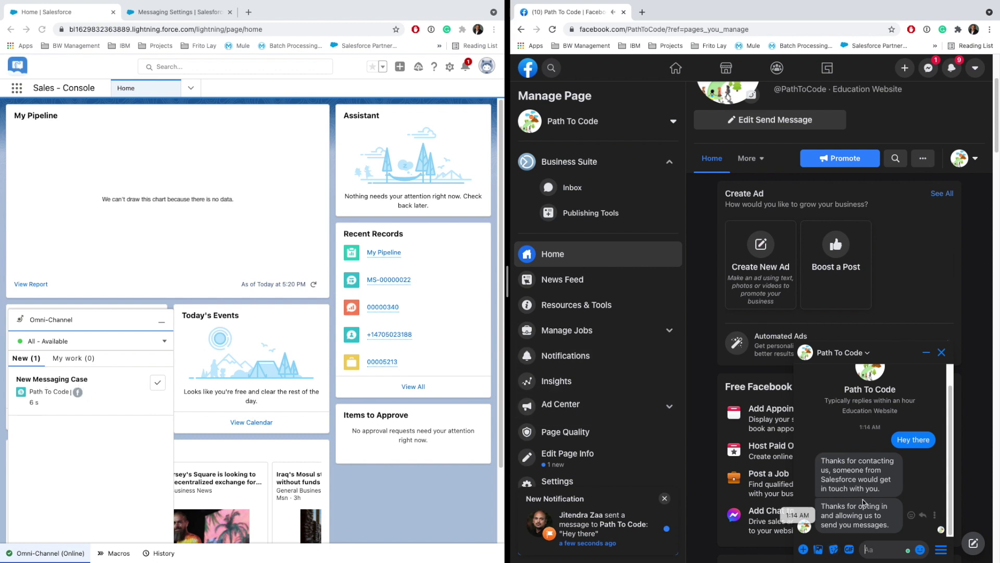
left_click_drag(824, 461, 881, 494)
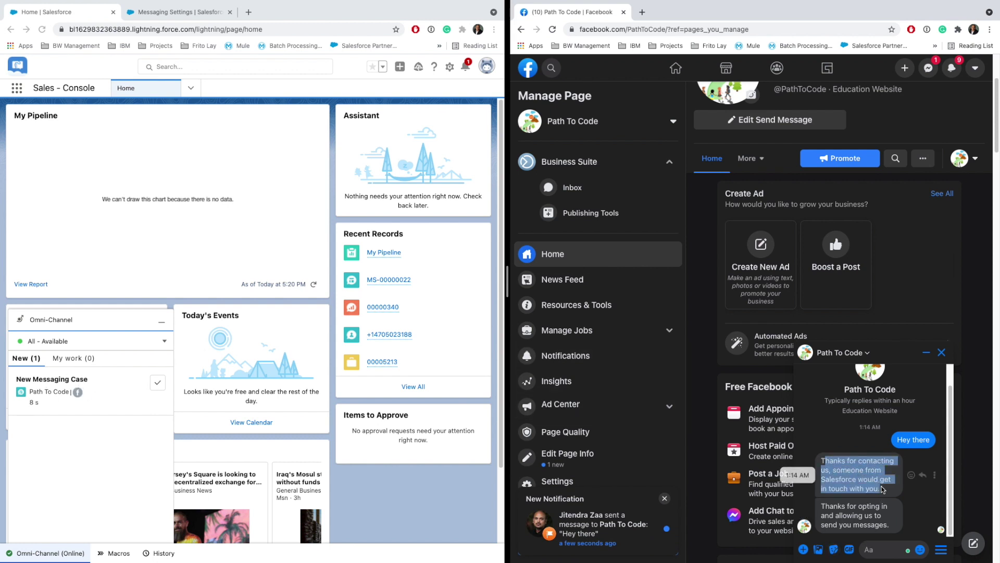
left_click(885, 504)
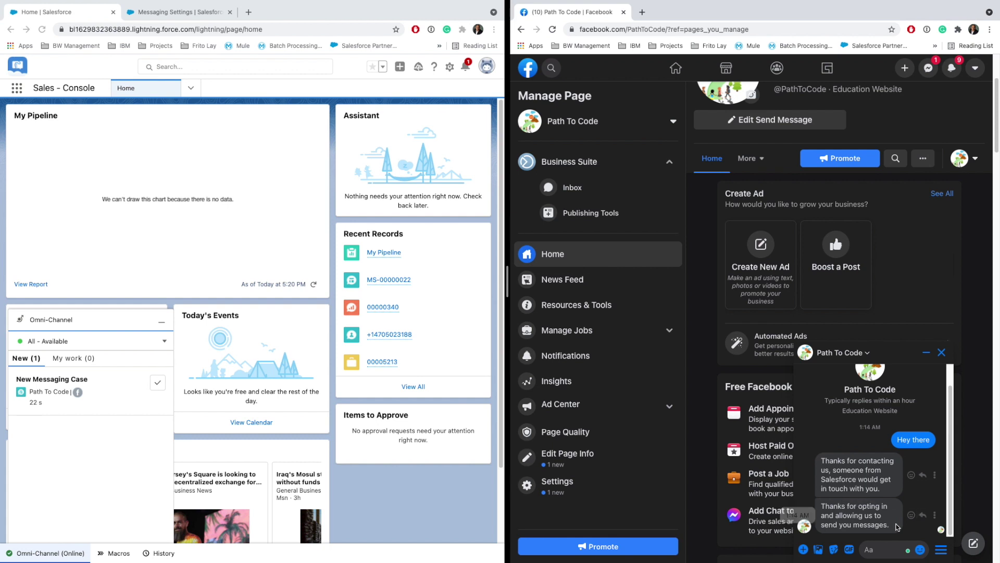
left_click(150, 438)
- Accept the New Messaging Case so session MS-00000024 opens with its chat transcript
mouse_move(157, 386)
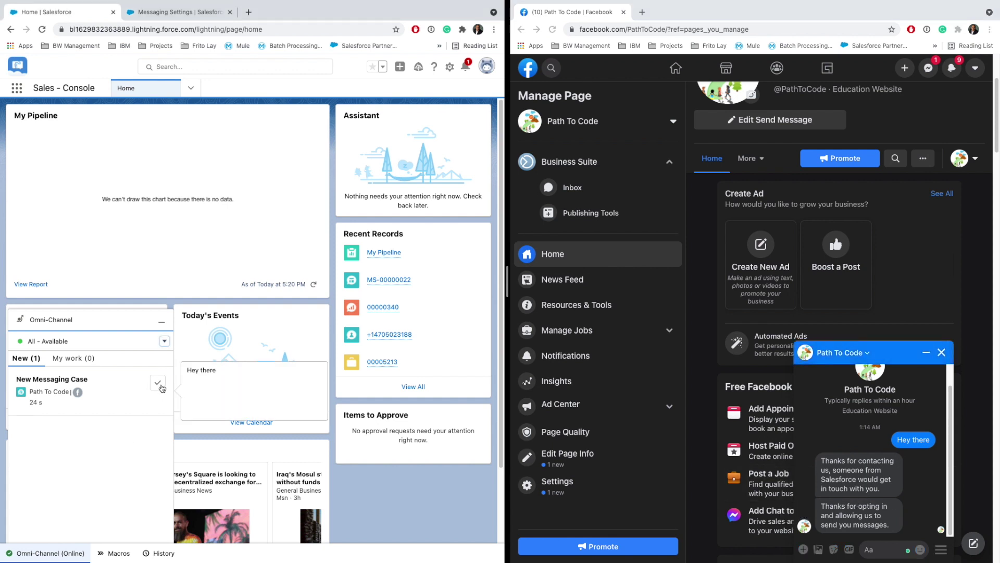
left_click(159, 385)
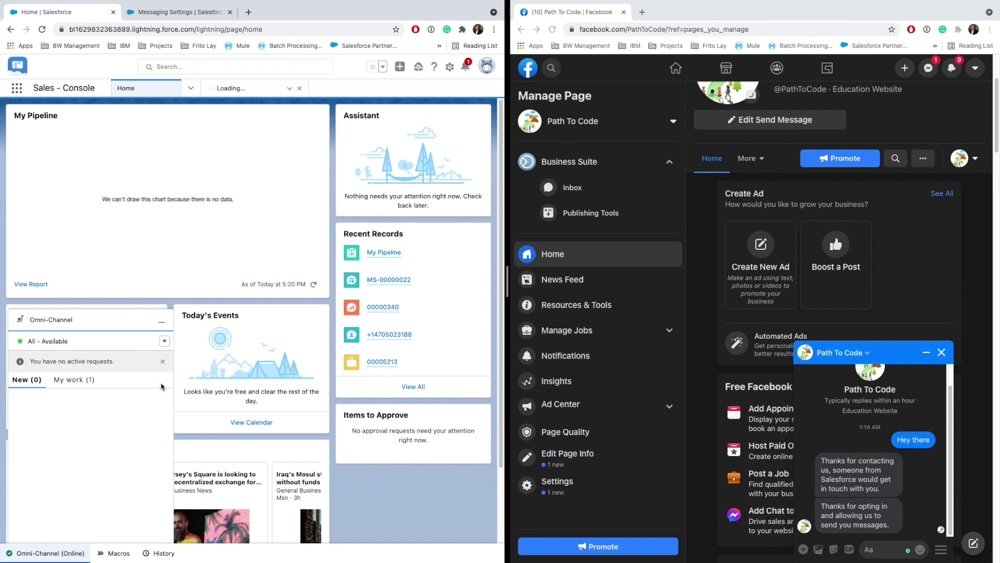
left_click(161, 323)
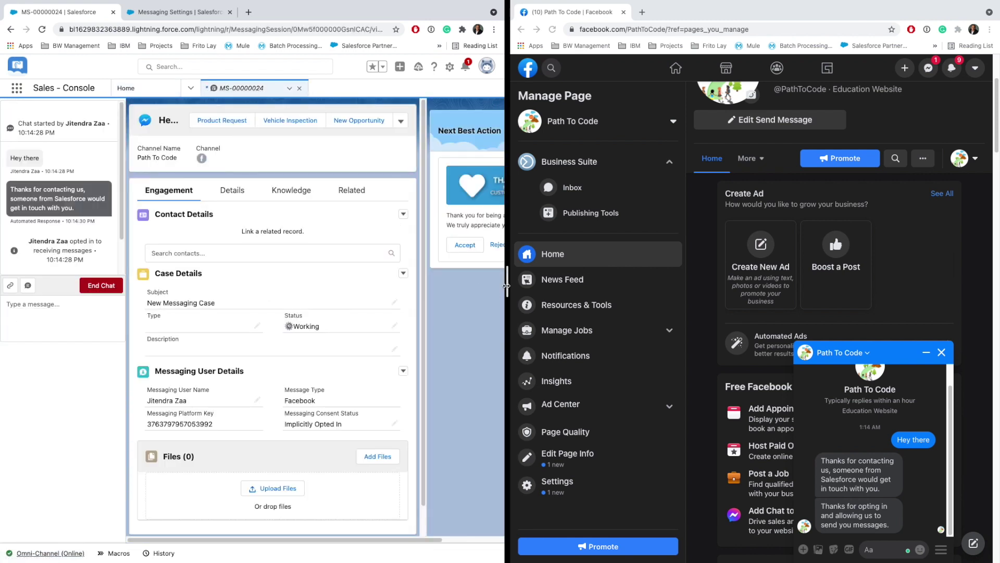
left_click_drag(506, 283, 585, 283)
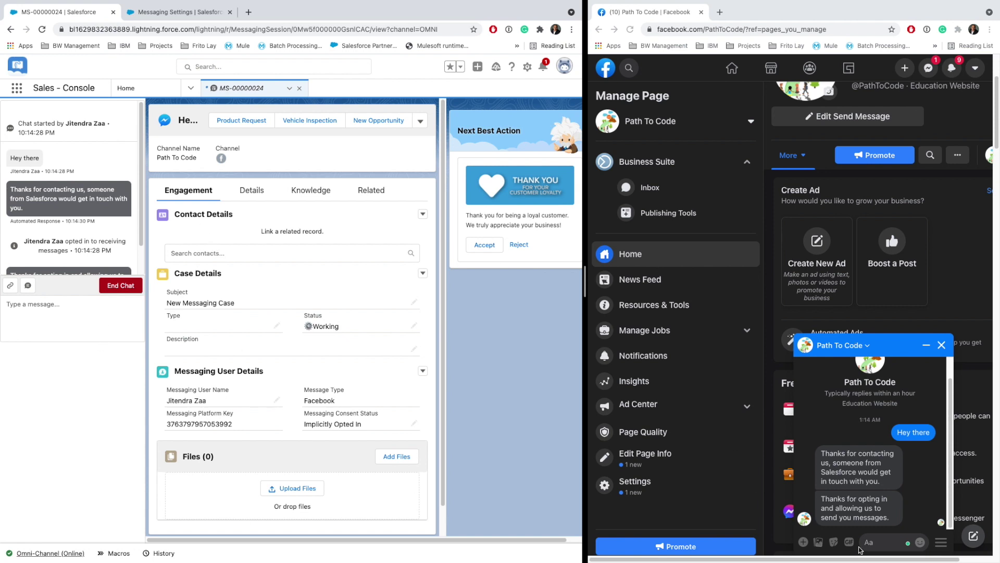
left_click(880, 542)
- Send 'How was your day ?' as the customer from Facebook Messenger
type("H")
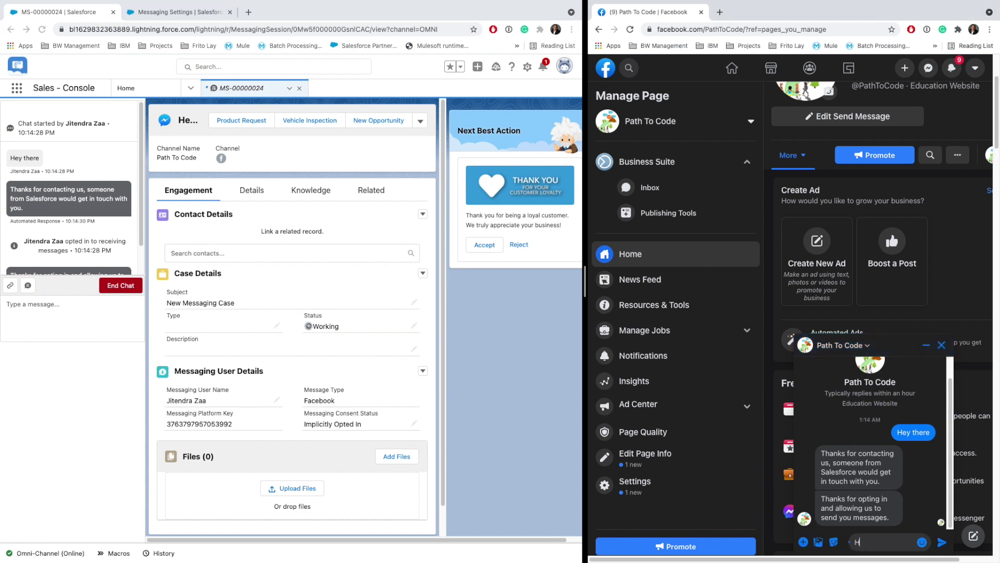
type("ow was your da")
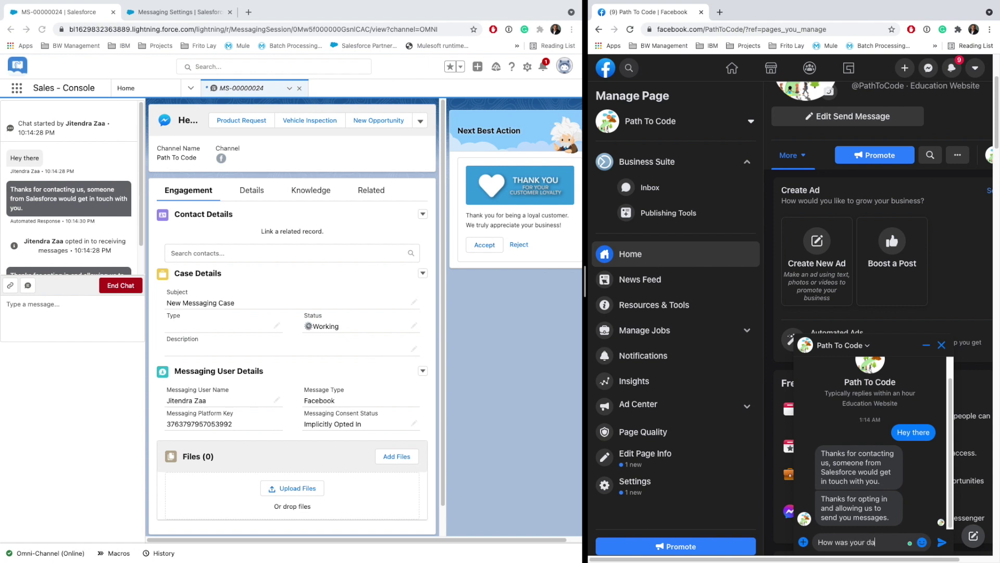
type("t")
key("BackSpace")
type("y")
key("Return")
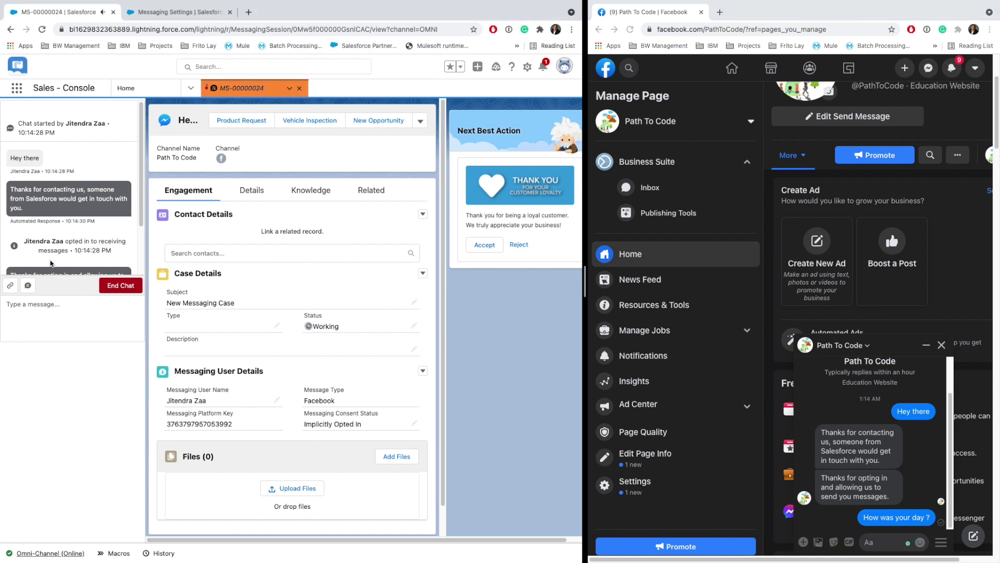
- Answer in the Sales Console chat with 'Its great' and 'Thanks for asking'
scroll(53, 264, "down", 2)
left_click(40, 307)
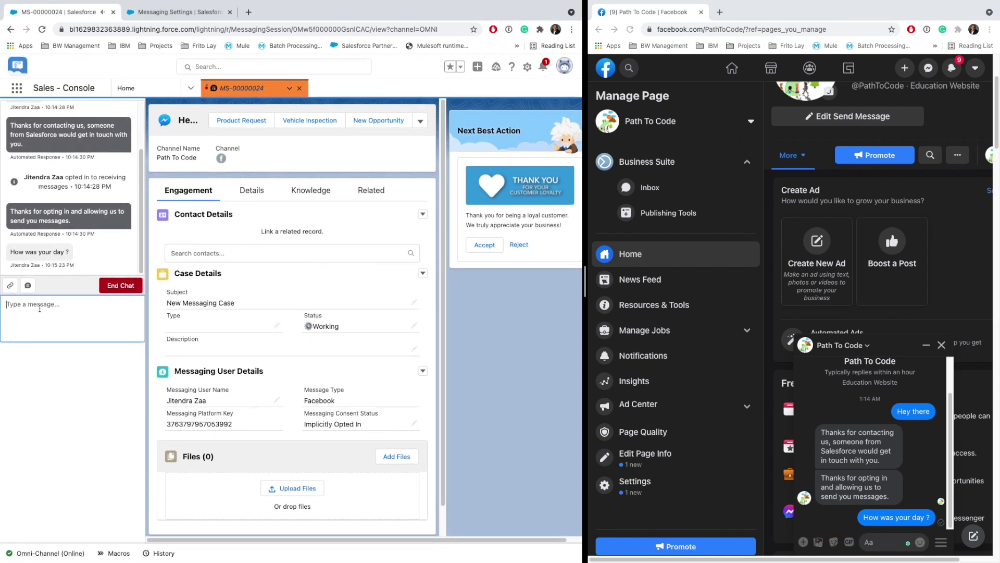
type("Its great")
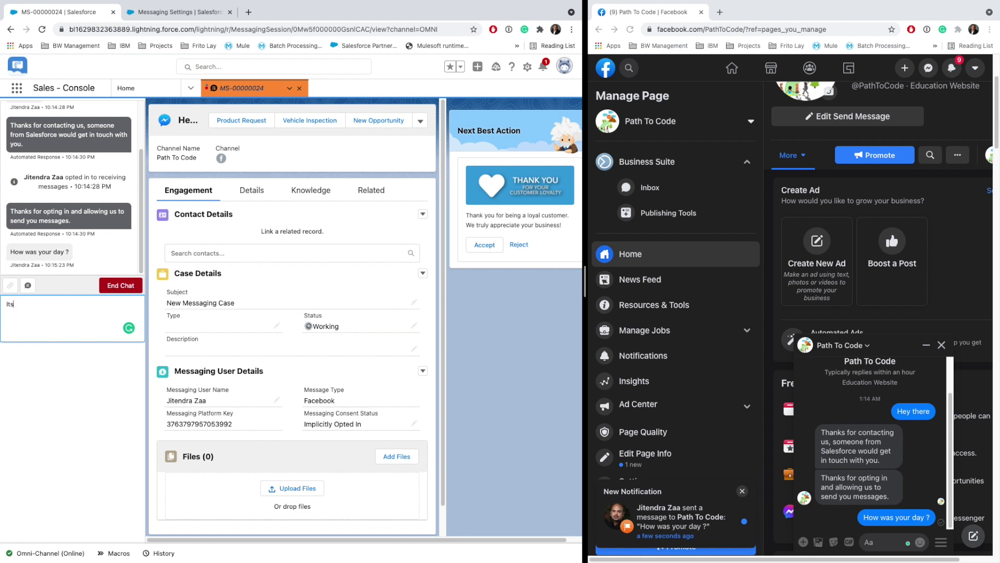
key("Return")
type("Th")
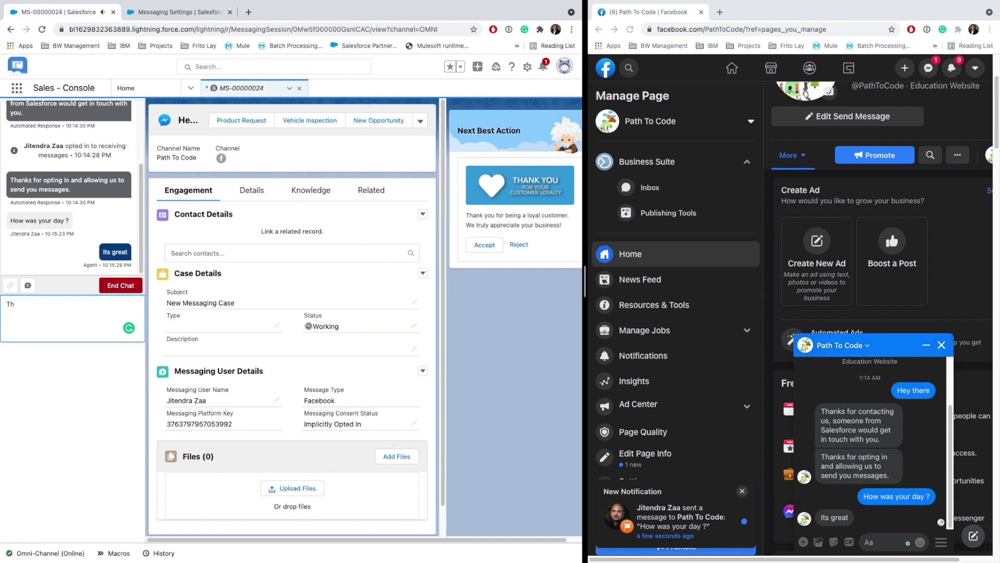
type("anks for asking")
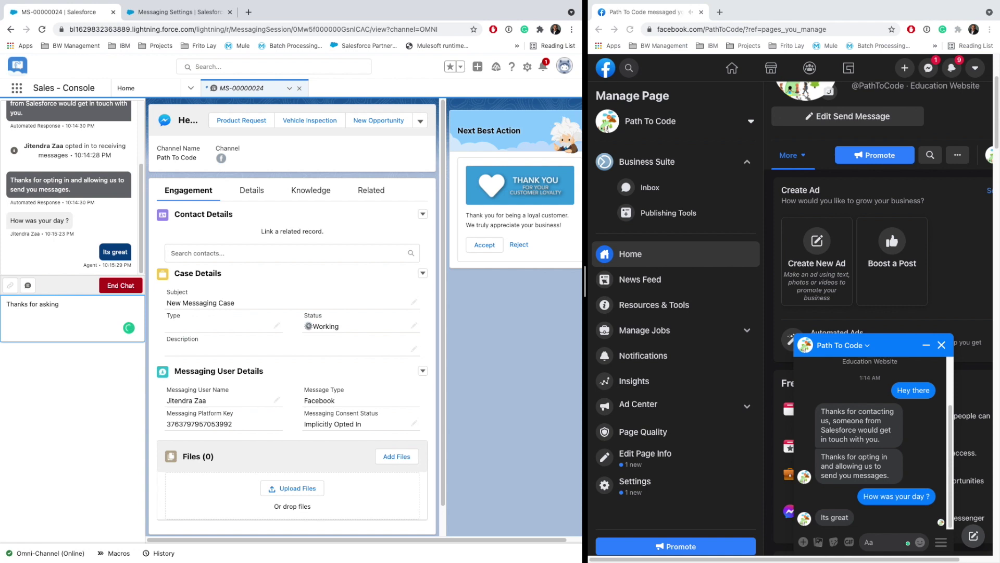
key("Return")
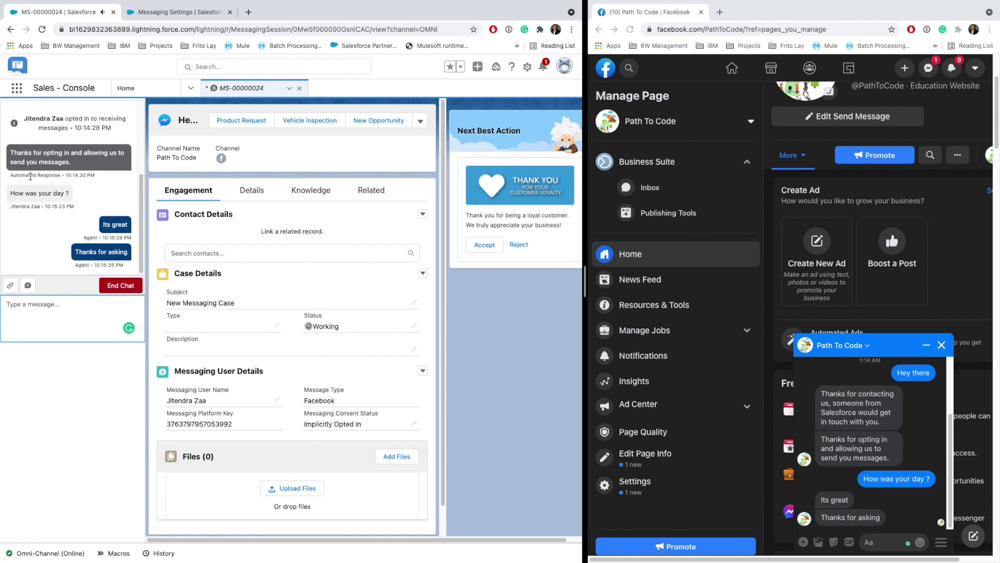